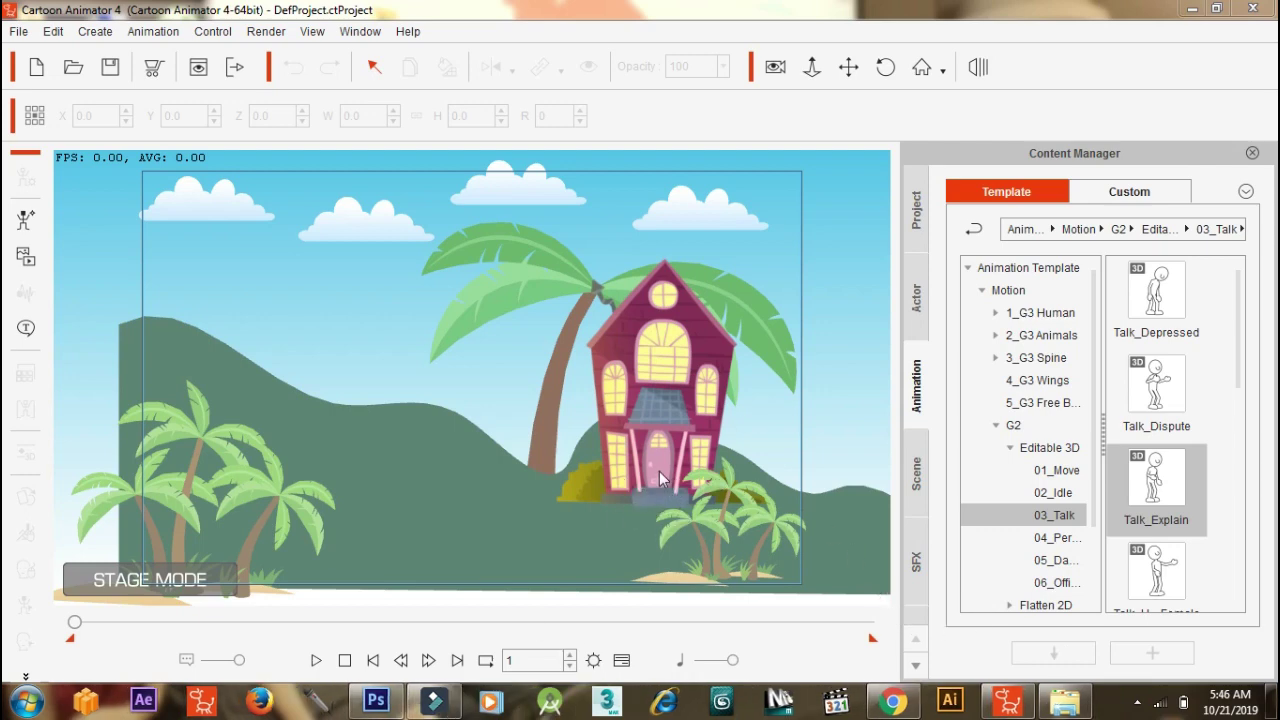
Switch to Photoshop and close the open dashed-line document without saving it.
click(377, 701)
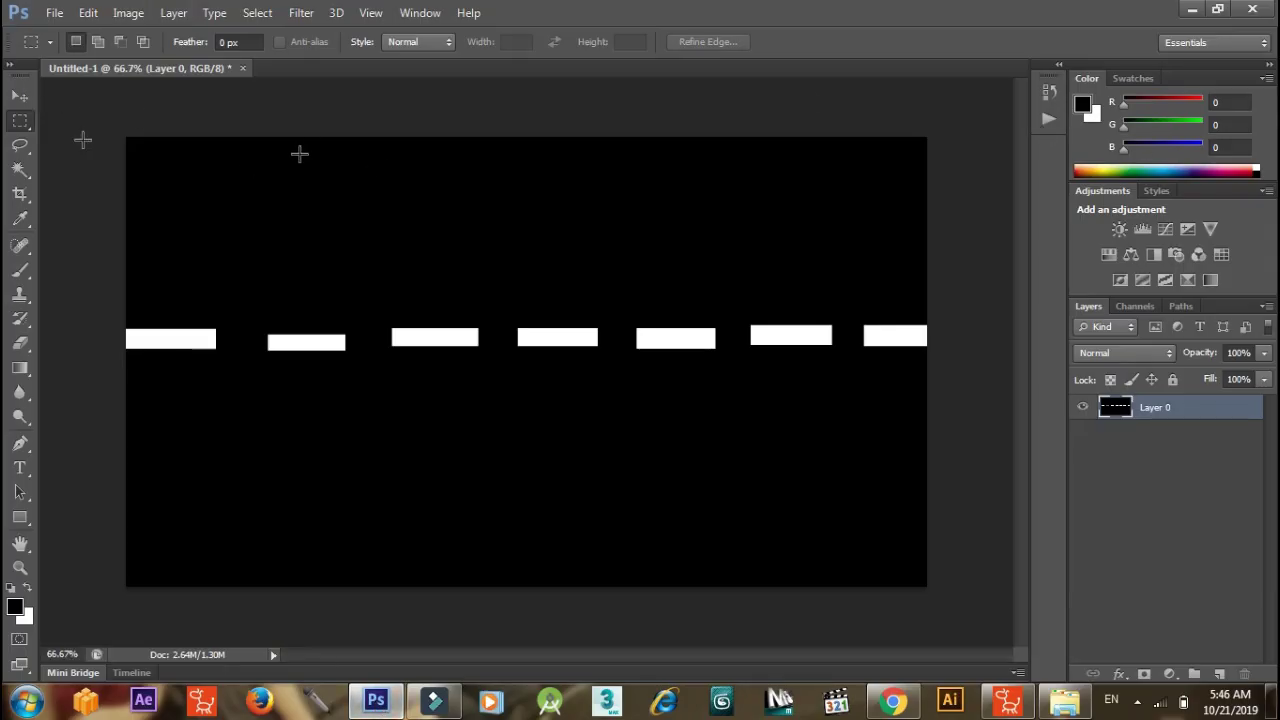
click(242, 68)
click(649, 276)
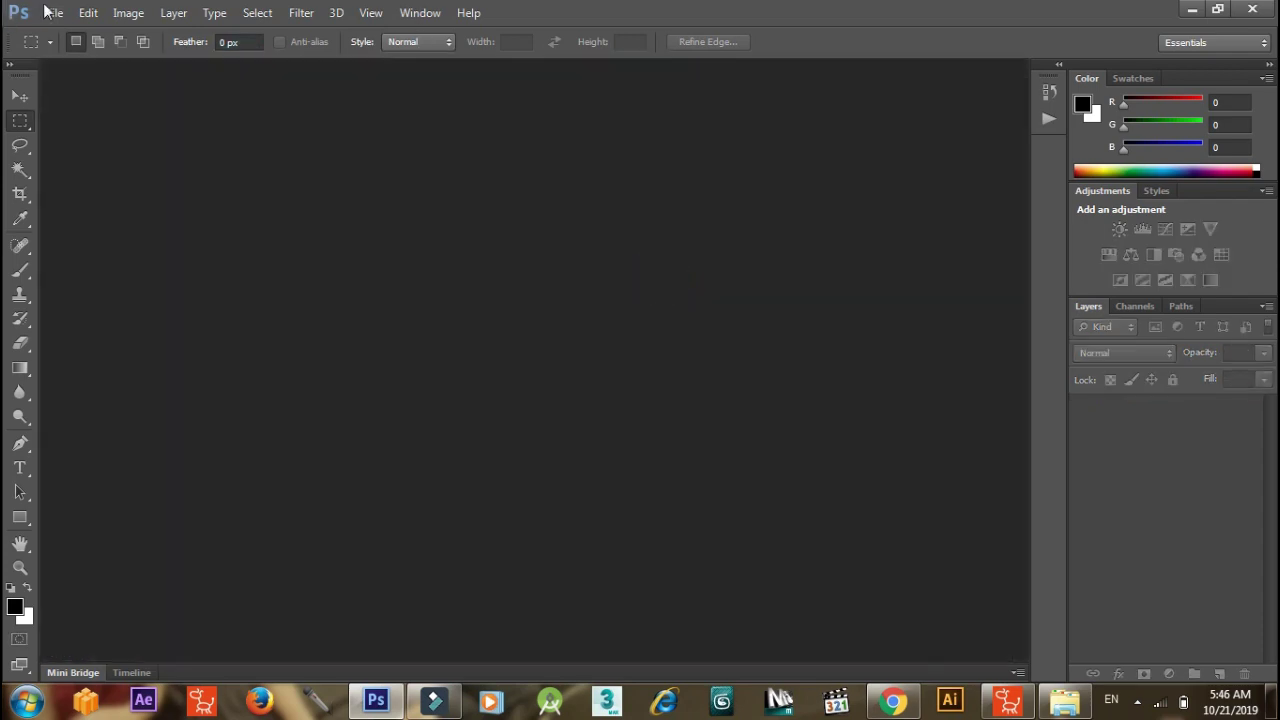
Create a new 1280 x 720 pixel RGB document at 100 pixels/inch with a white background.
click(54, 13)
click(70, 34)
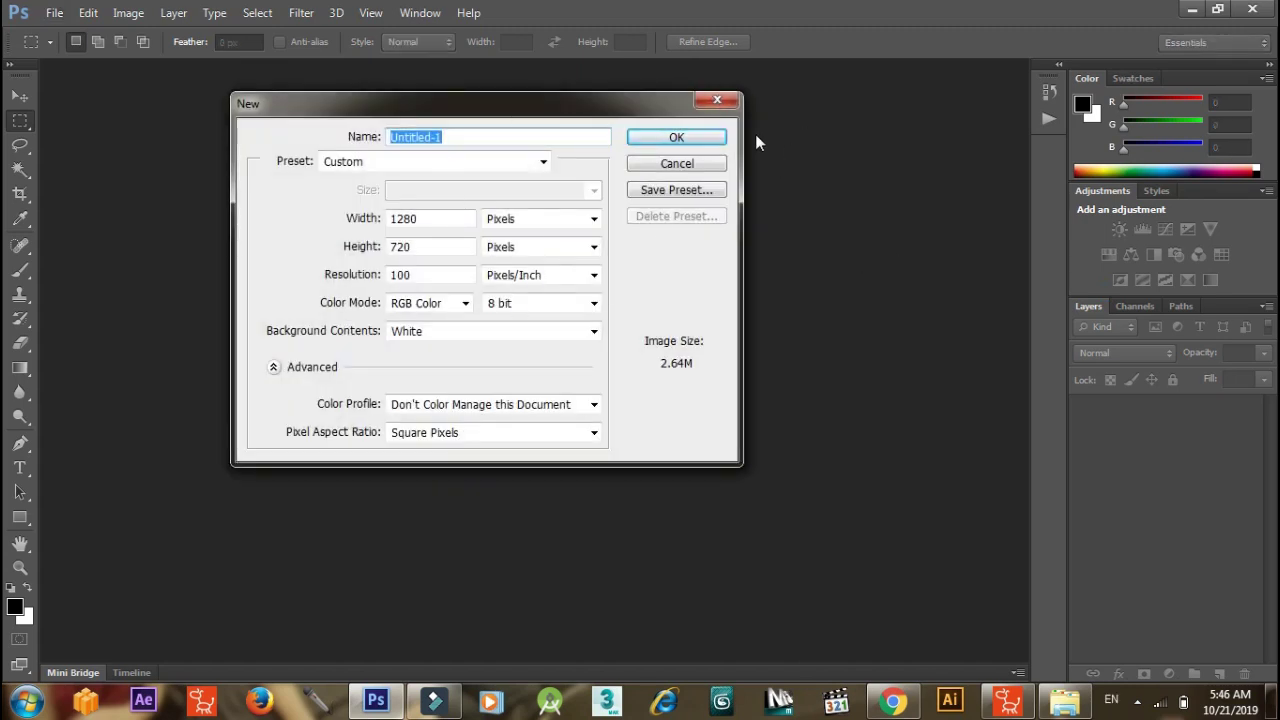
click(705, 141)
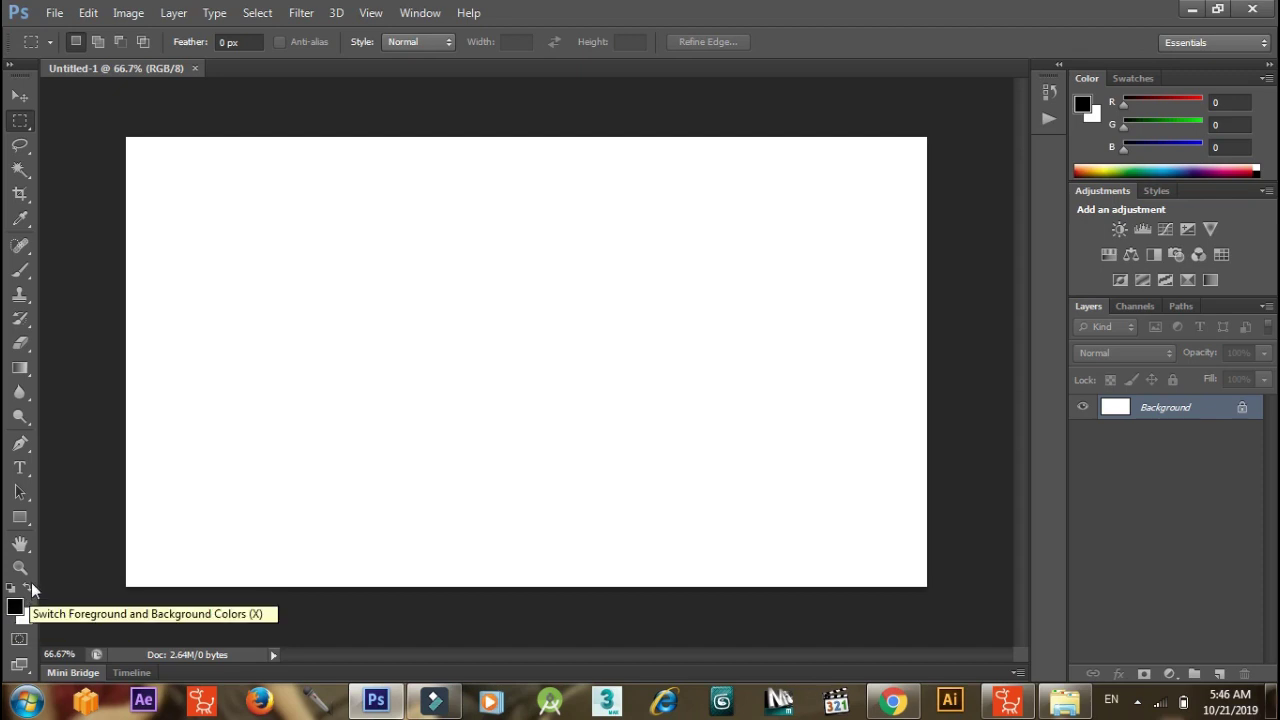
Choose the light brown #b39883, make it the background colour and fill the whole canvas with it.
click(28, 589)
click(16, 606)
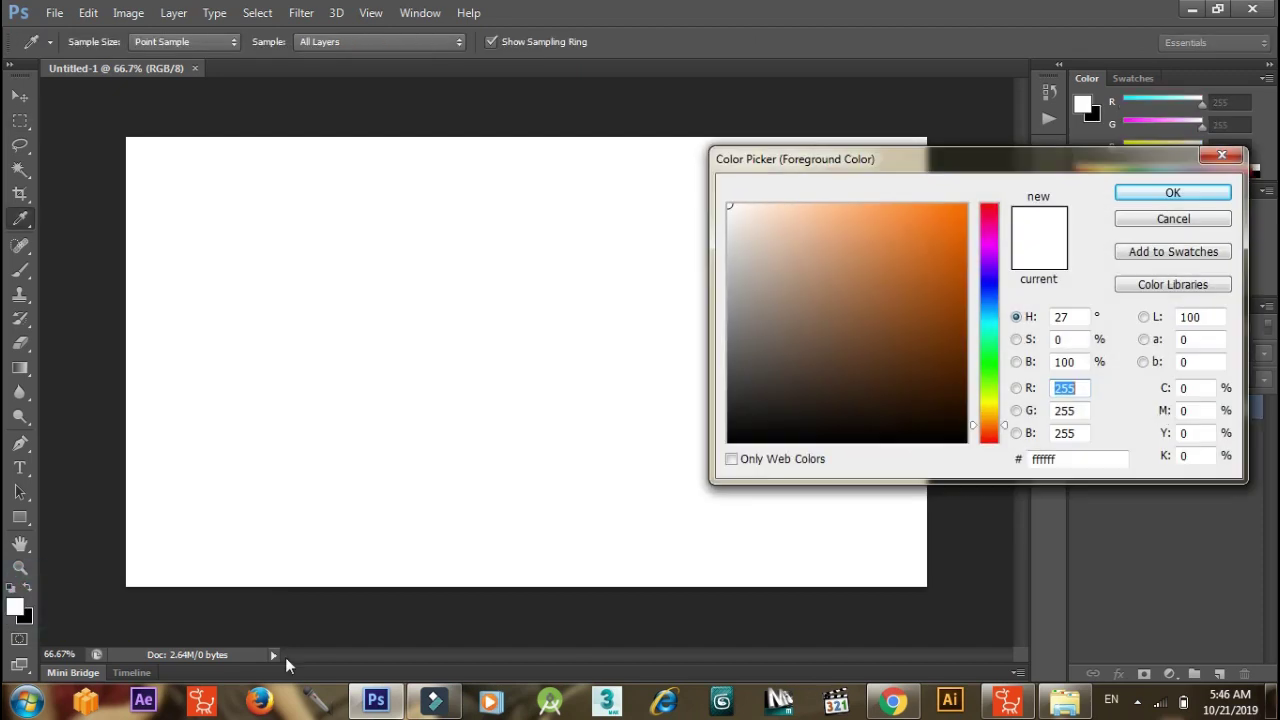
click(852, 256)
click(786, 326)
drag(790, 303, 792, 275)
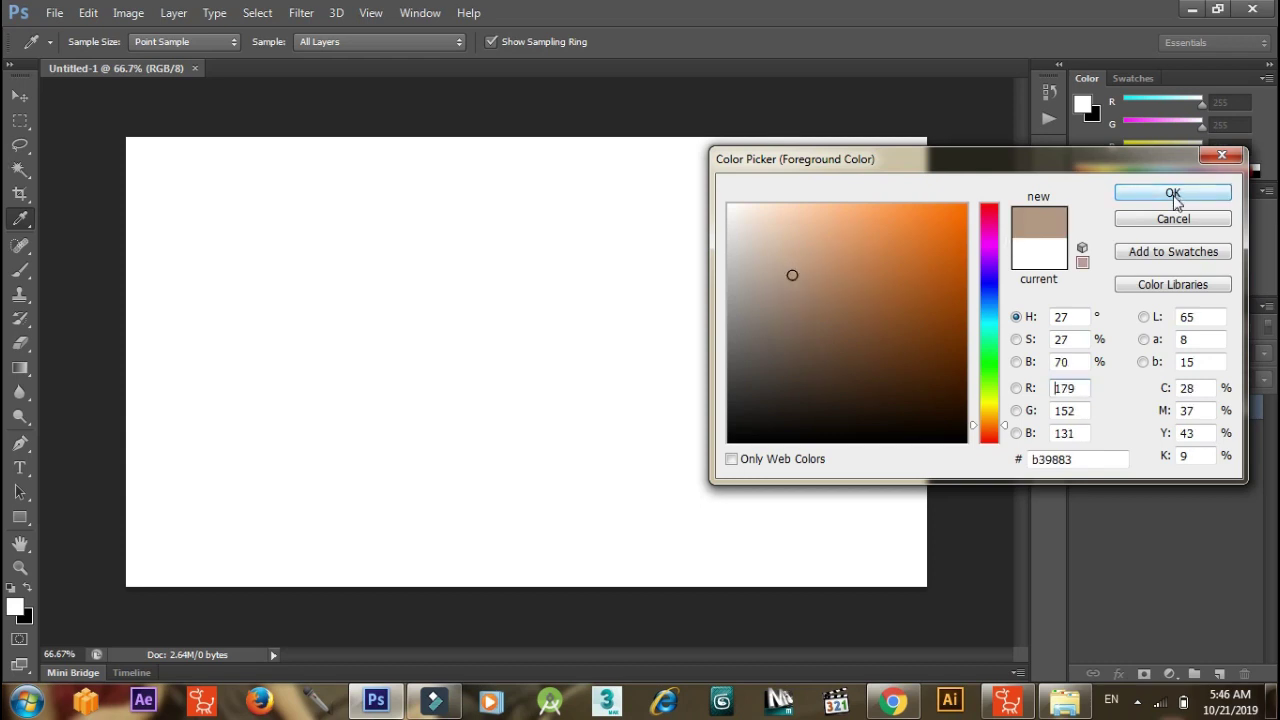
click(1175, 190)
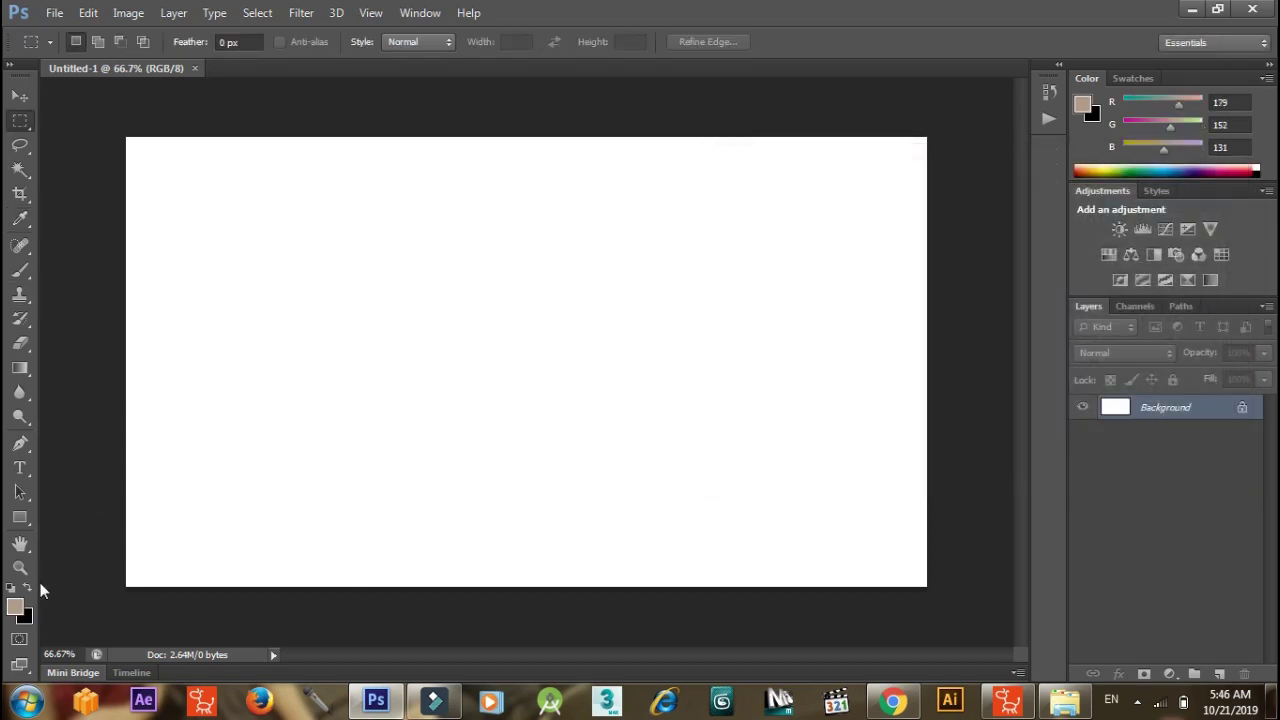
click(30, 588)
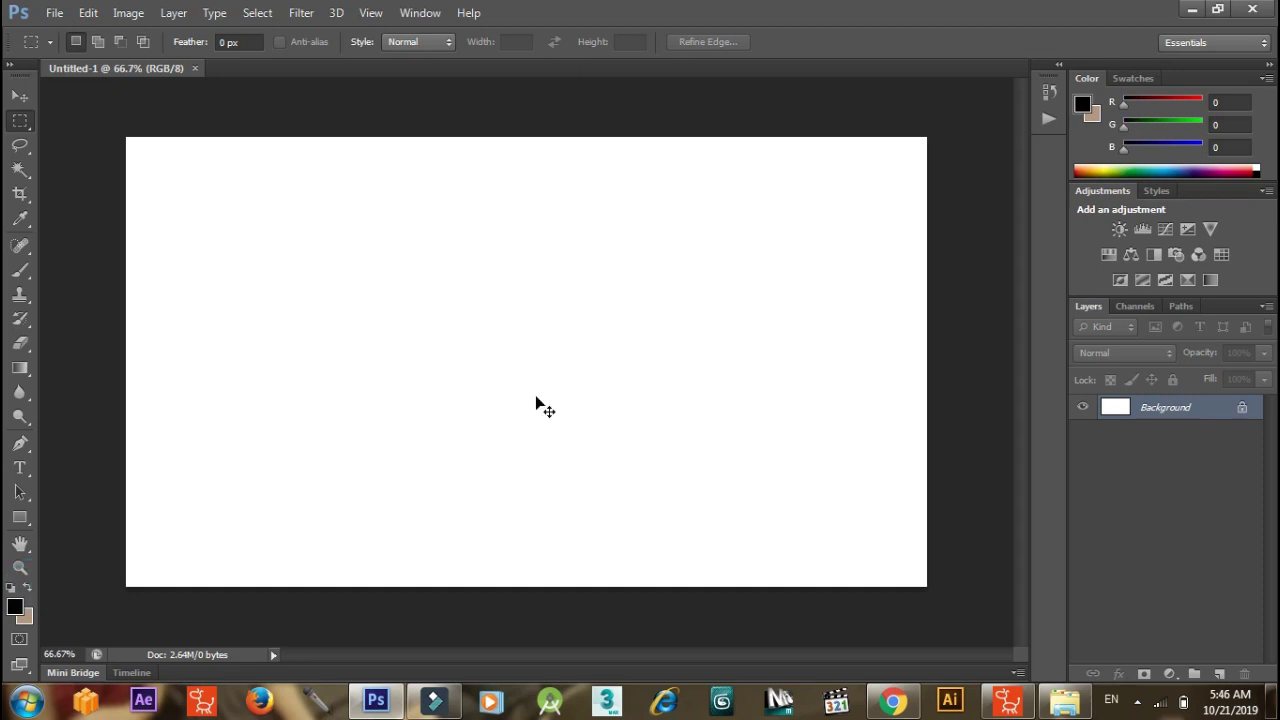
key(ctrl+BackSpace)
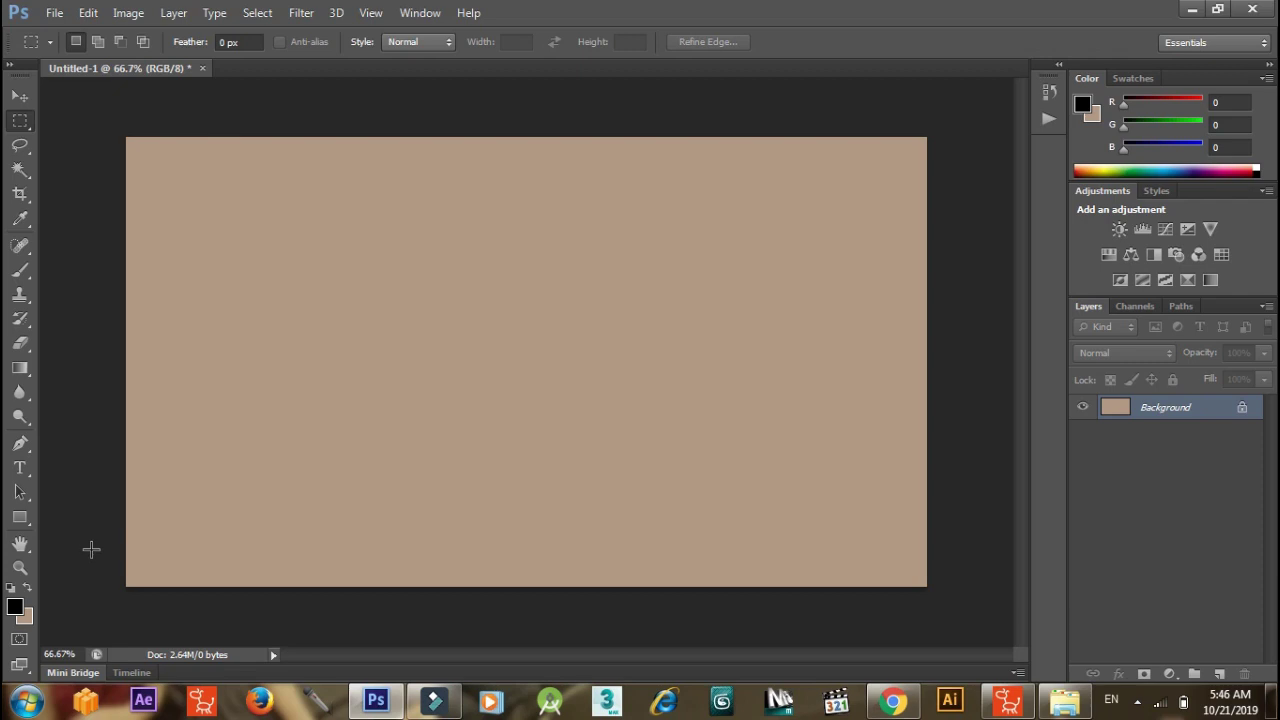
Activate the Brush tool and set the foreground colour to the dark brown #6e6054.
key(b)
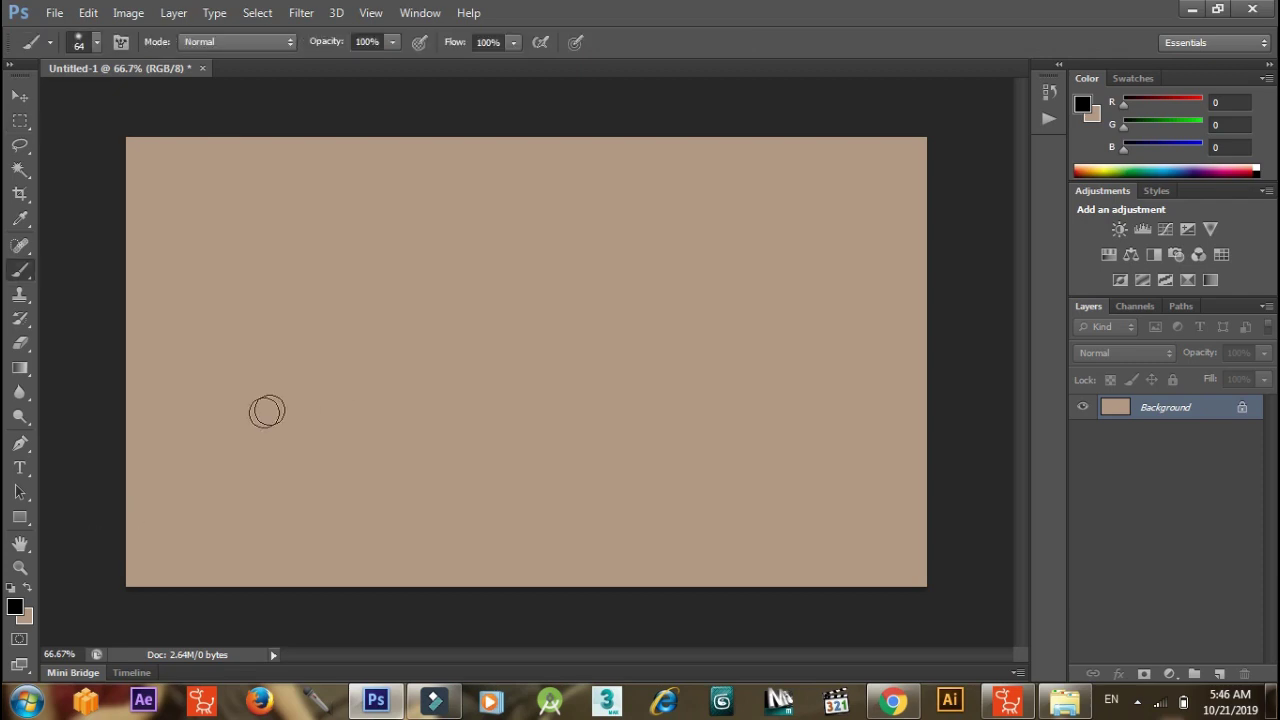
click(27, 590)
click(14, 606)
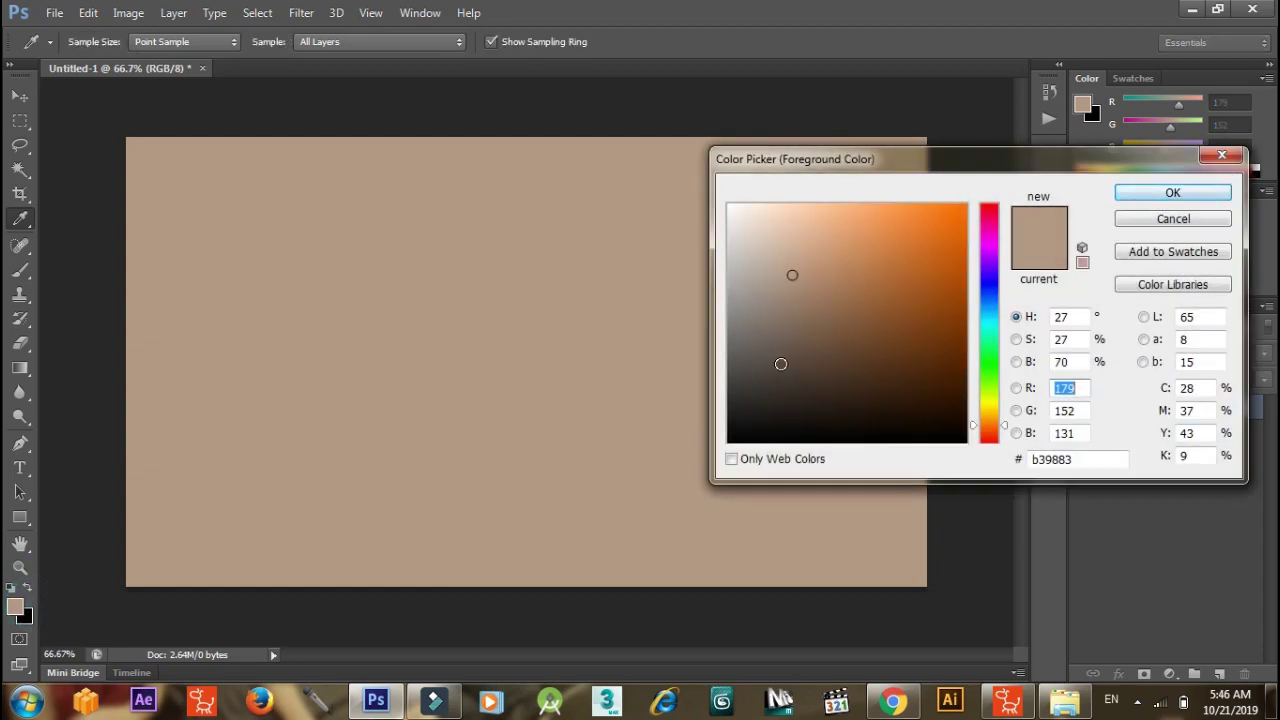
mouse_move(781, 364)
mouse_down()
mouse_move(766, 349)
mouse_move(784, 340)
mouse_up()
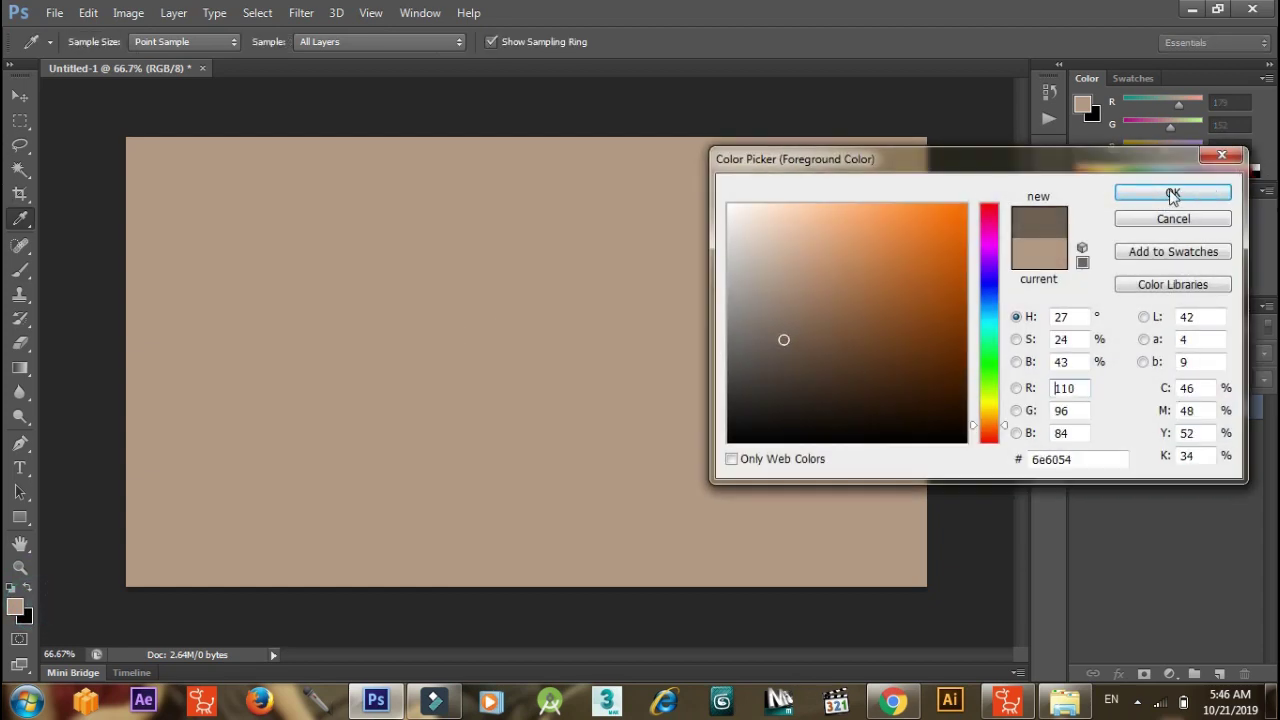
click(1173, 194)
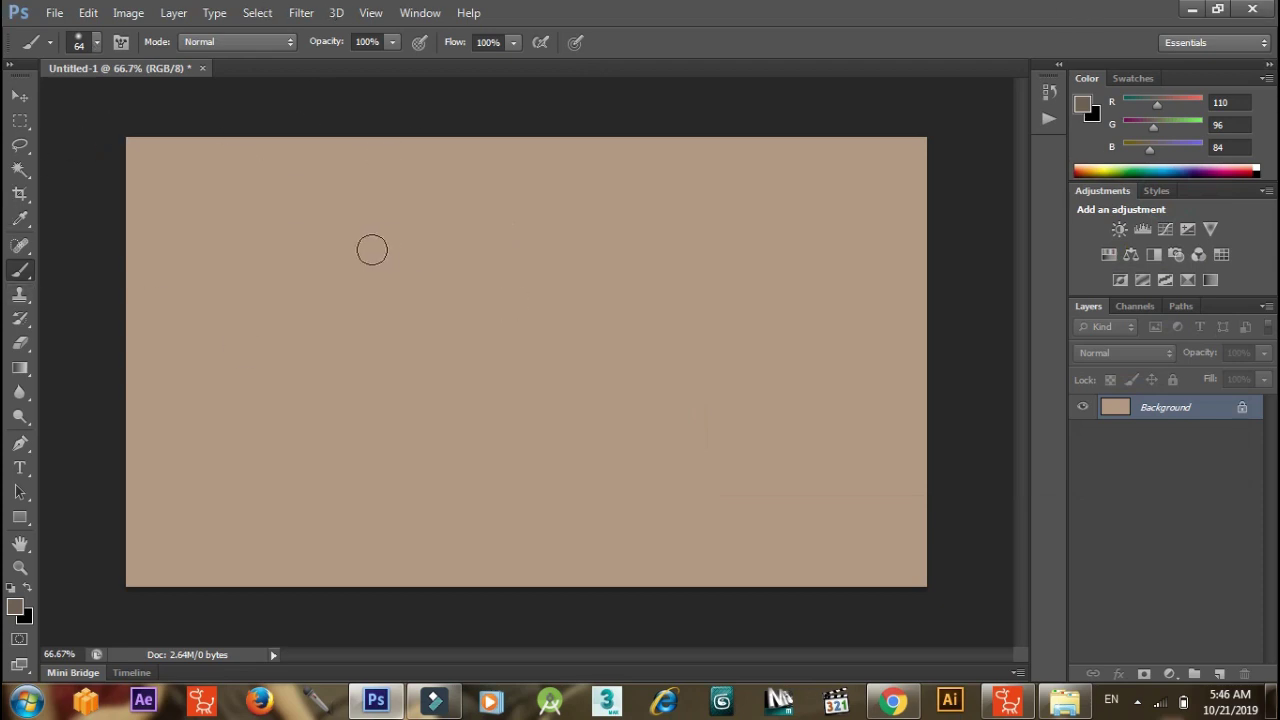
Paint scattered soft dark brown patches across the upper and lower halves of the canvas with a brush size of 268.
mouse_move(310, 290)
mouse_down()
mouse_move(377, 303)
mouse_move(369, 286)
mouse_up()
drag(240, 235, 458, 240)
click(638, 237)
drag(229, 463, 340, 462)
click(600, 465)
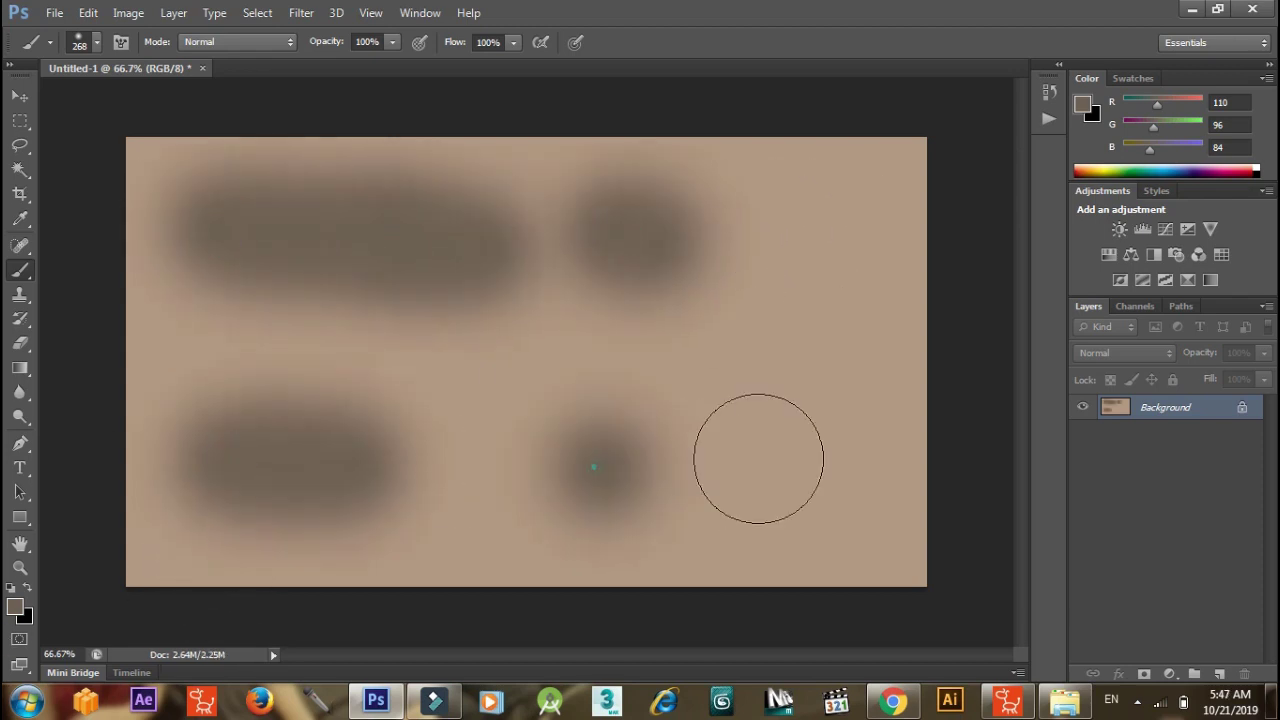
drag(757, 457, 877, 457)
click(663, 410)
click(834, 252)
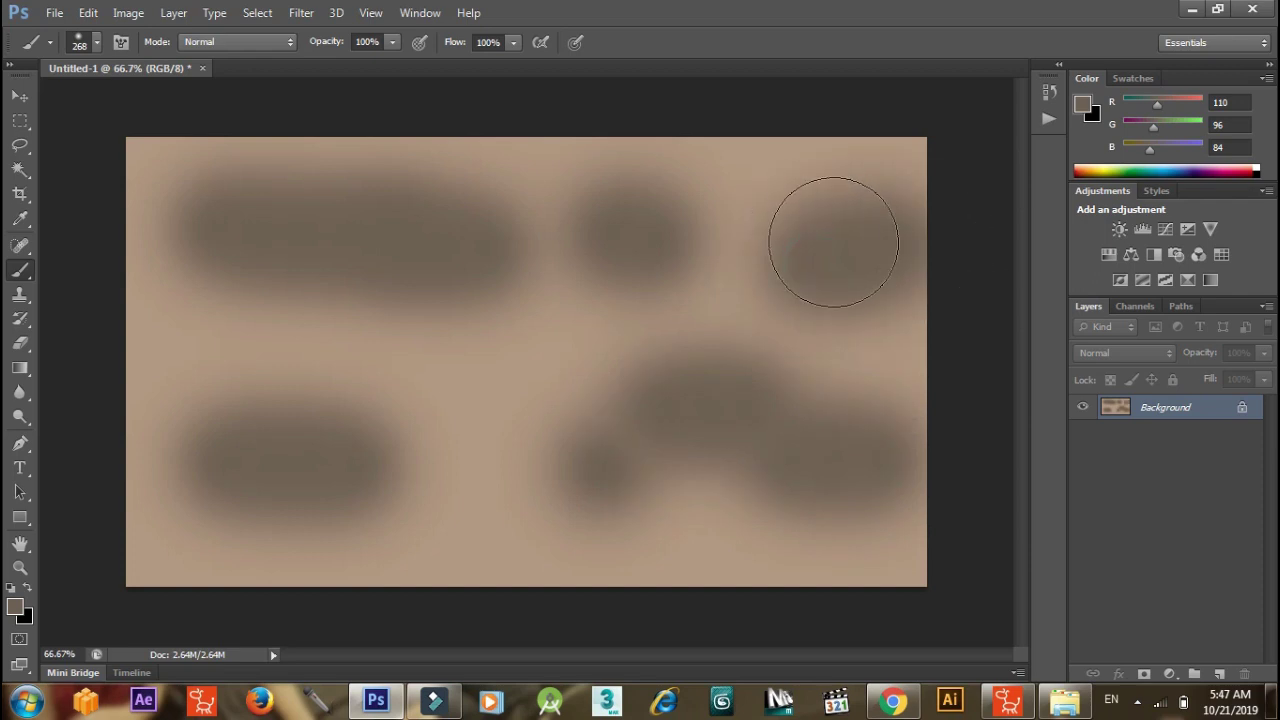
drag(432, 490, 520, 495)
drag(686, 509, 834, 529)
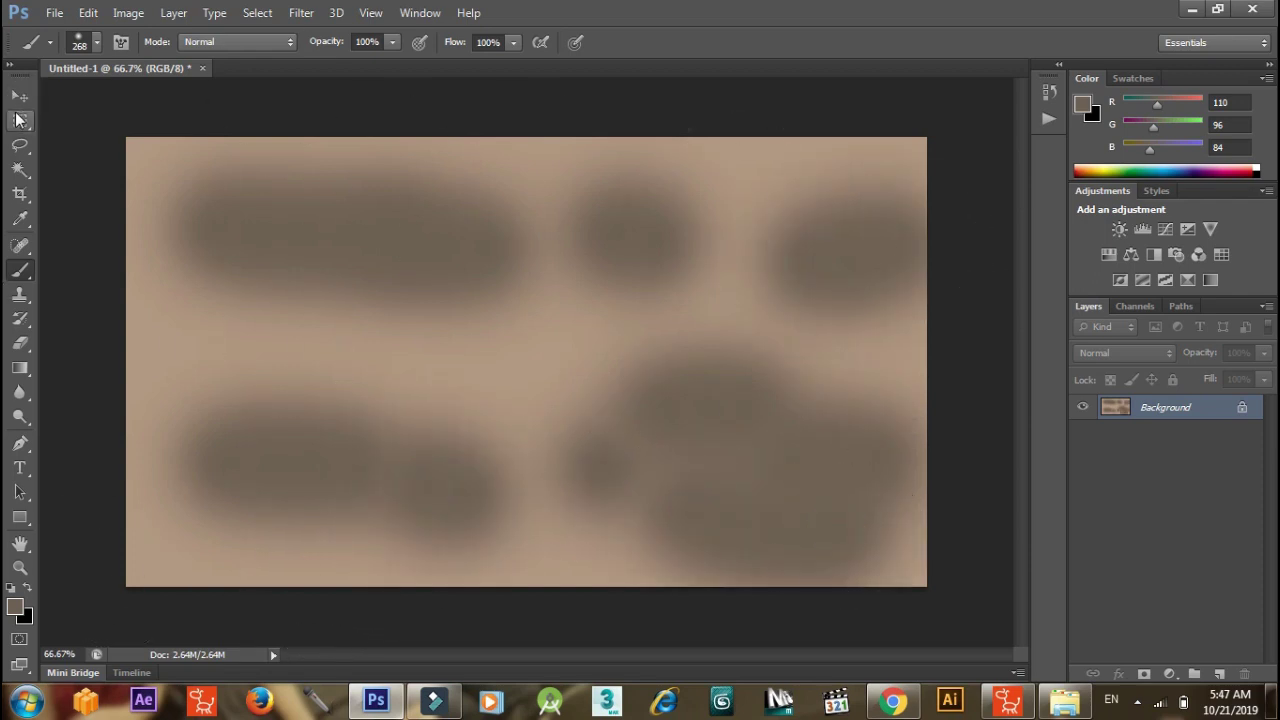
Save the painted texture to the Desktop as a JPEG named b1.
click(55, 13)
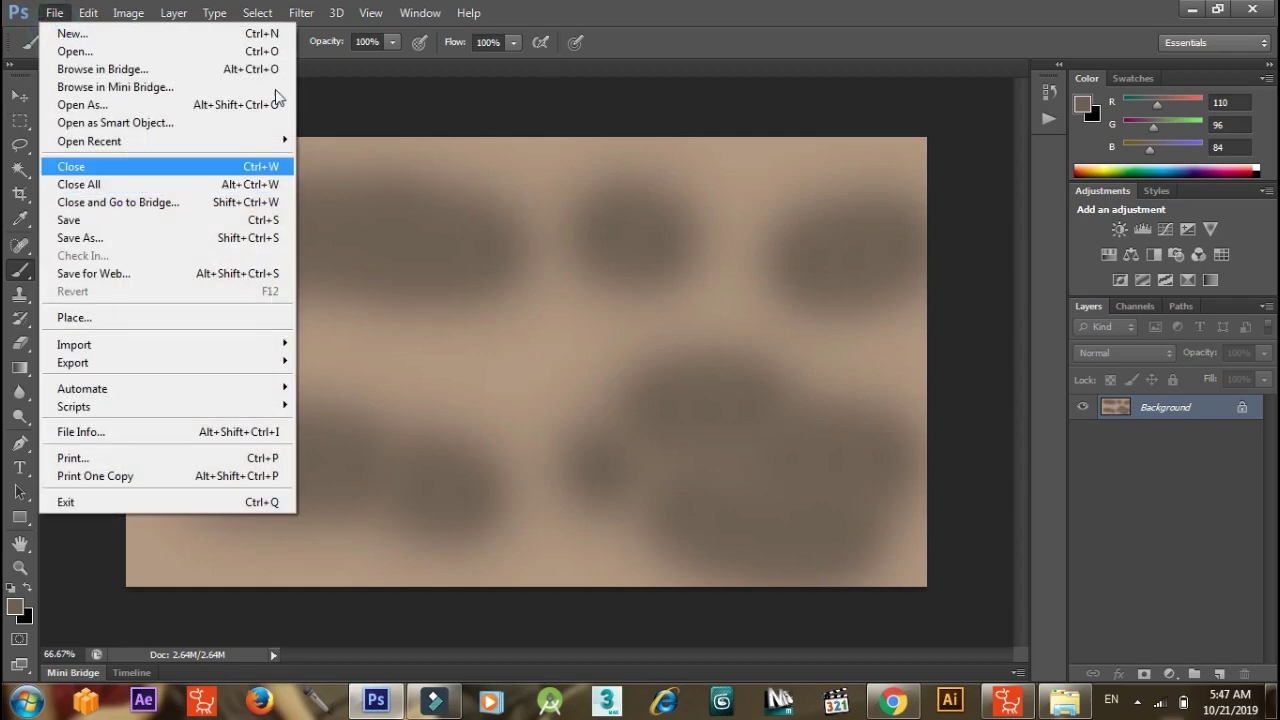
click(80, 238)
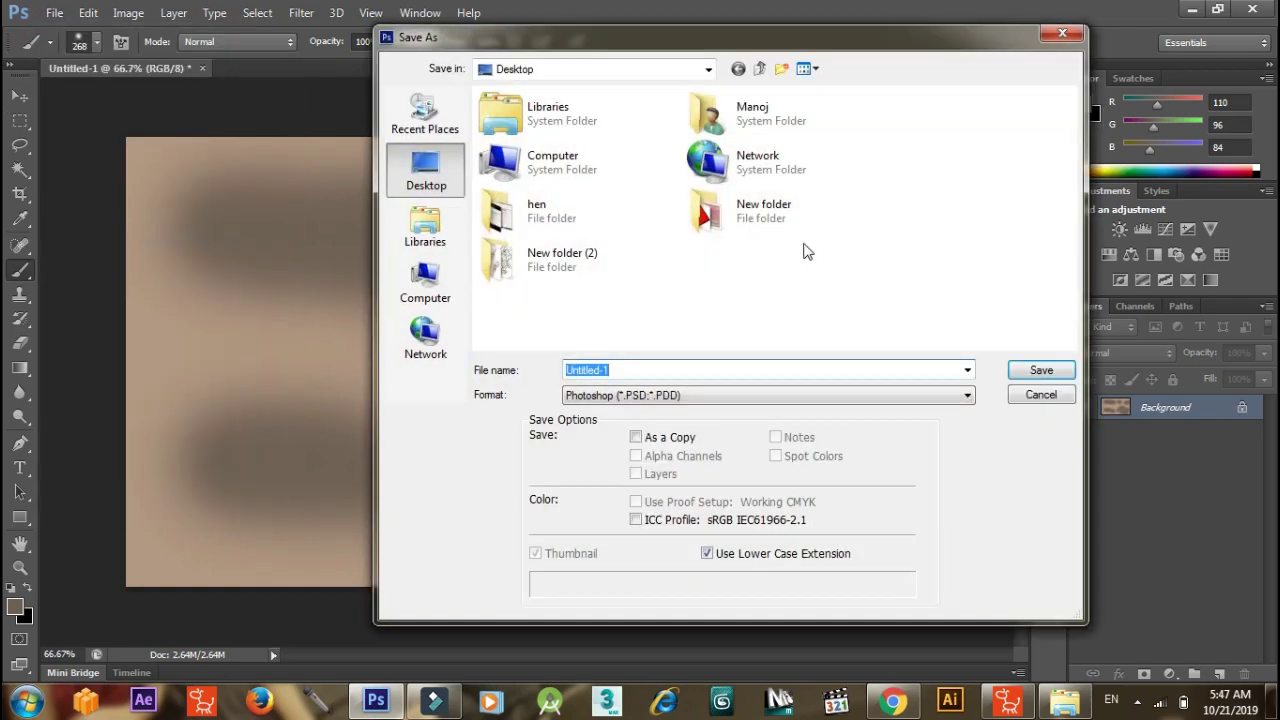
click(757, 404)
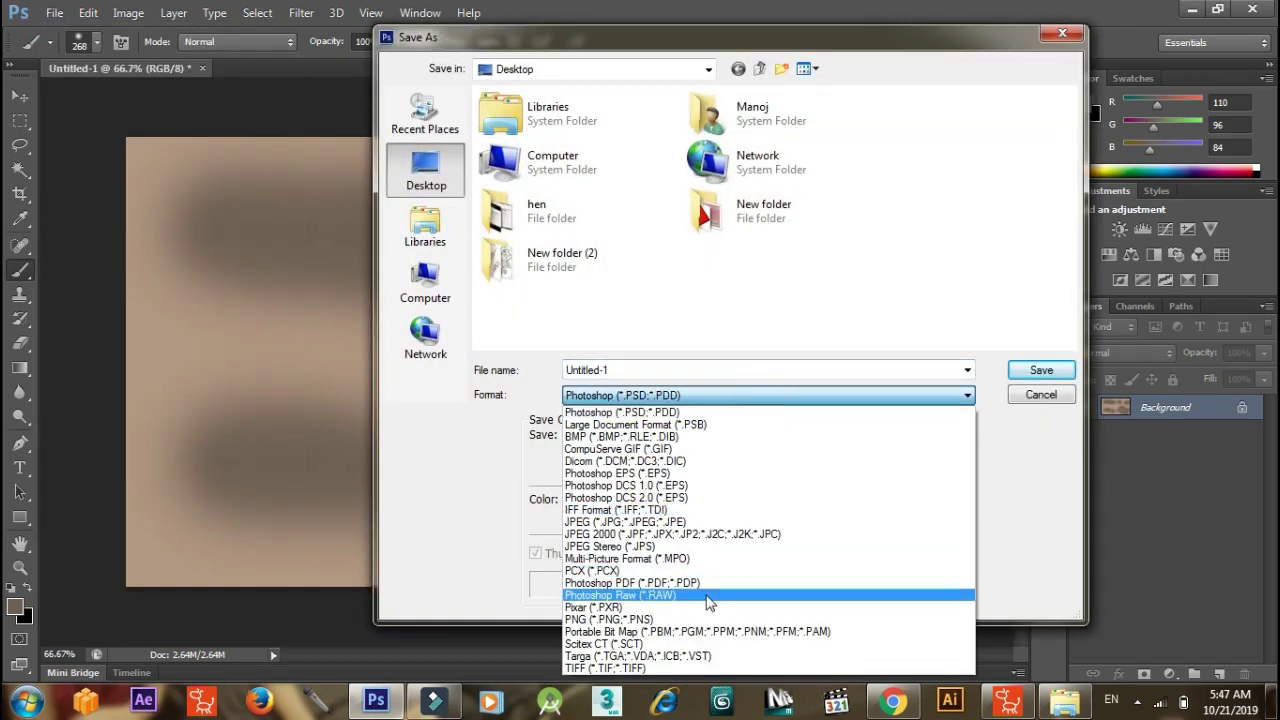
click(697, 522)
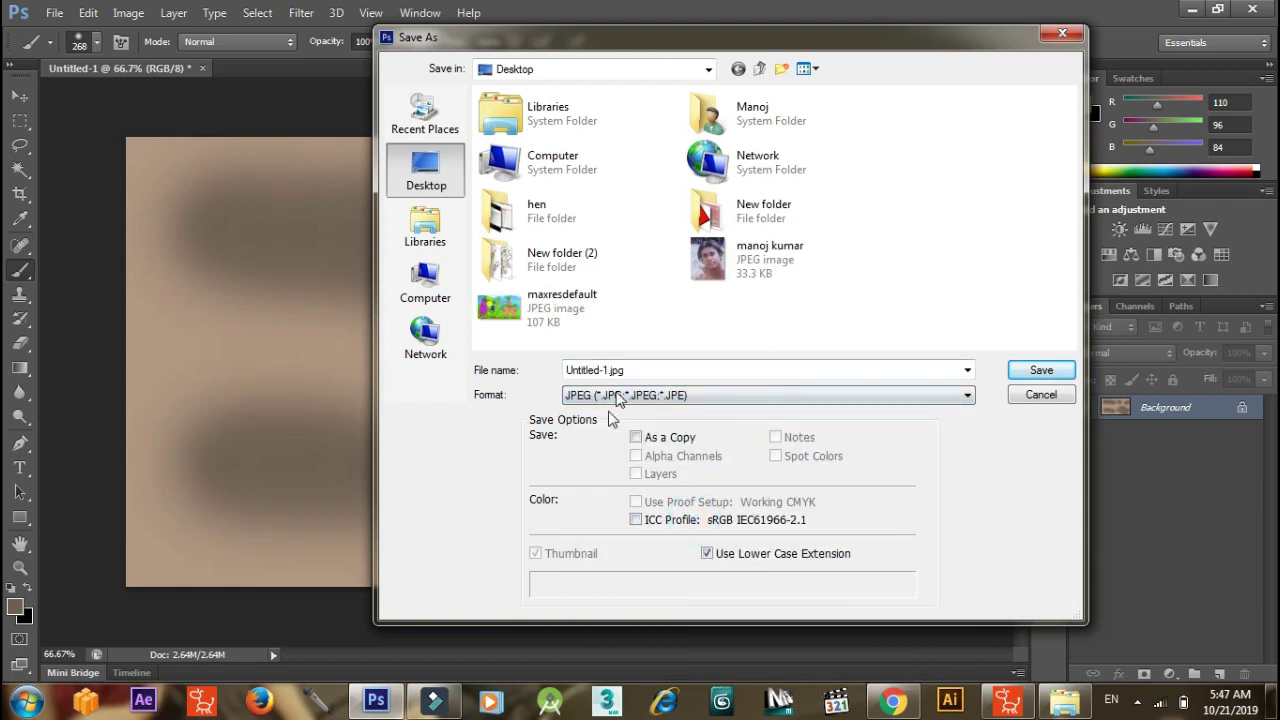
click(746, 369)
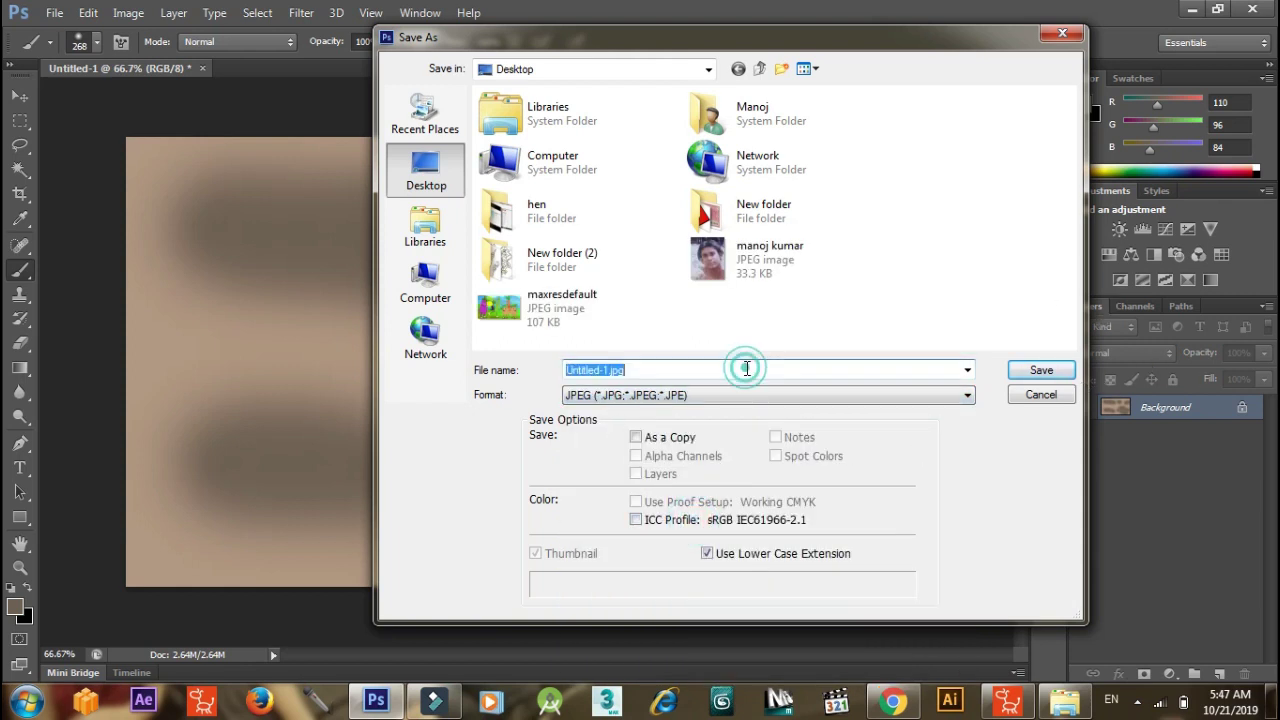
text(b1)
click(1041, 370)
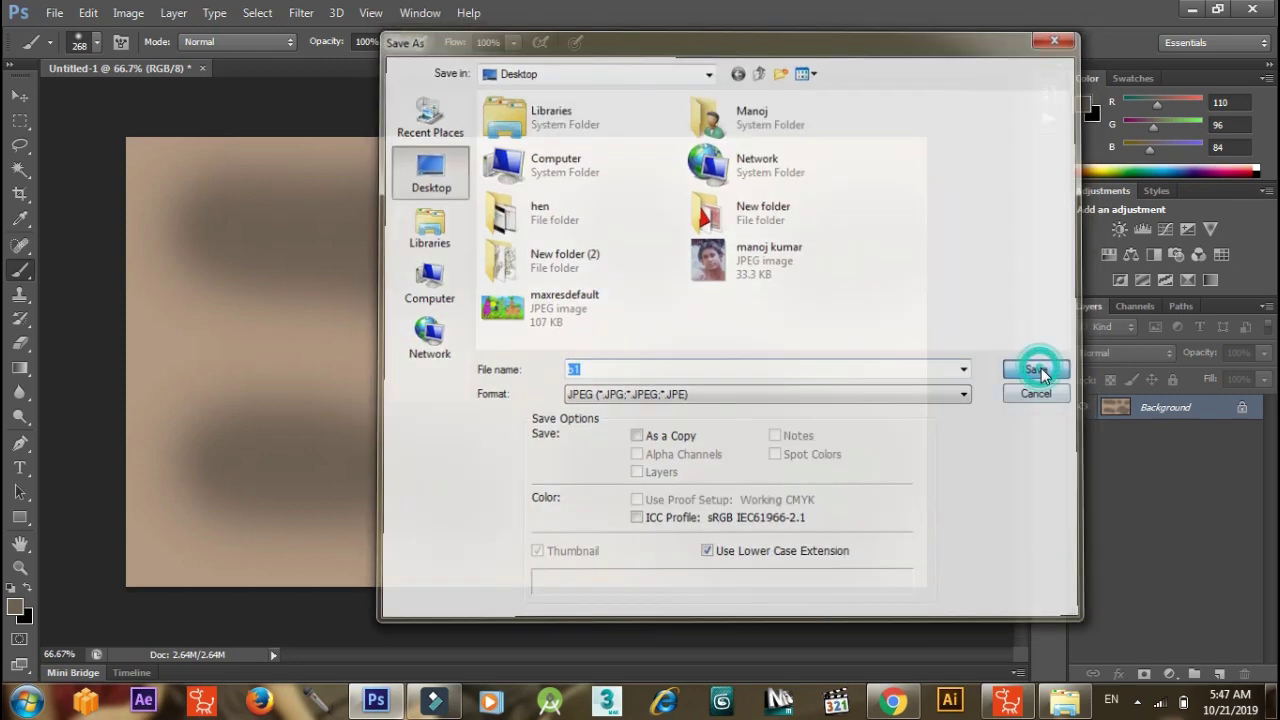
click(757, 172)
Fill the canvas with black and make off-white #f4f4f4 the background colour.
key(b)
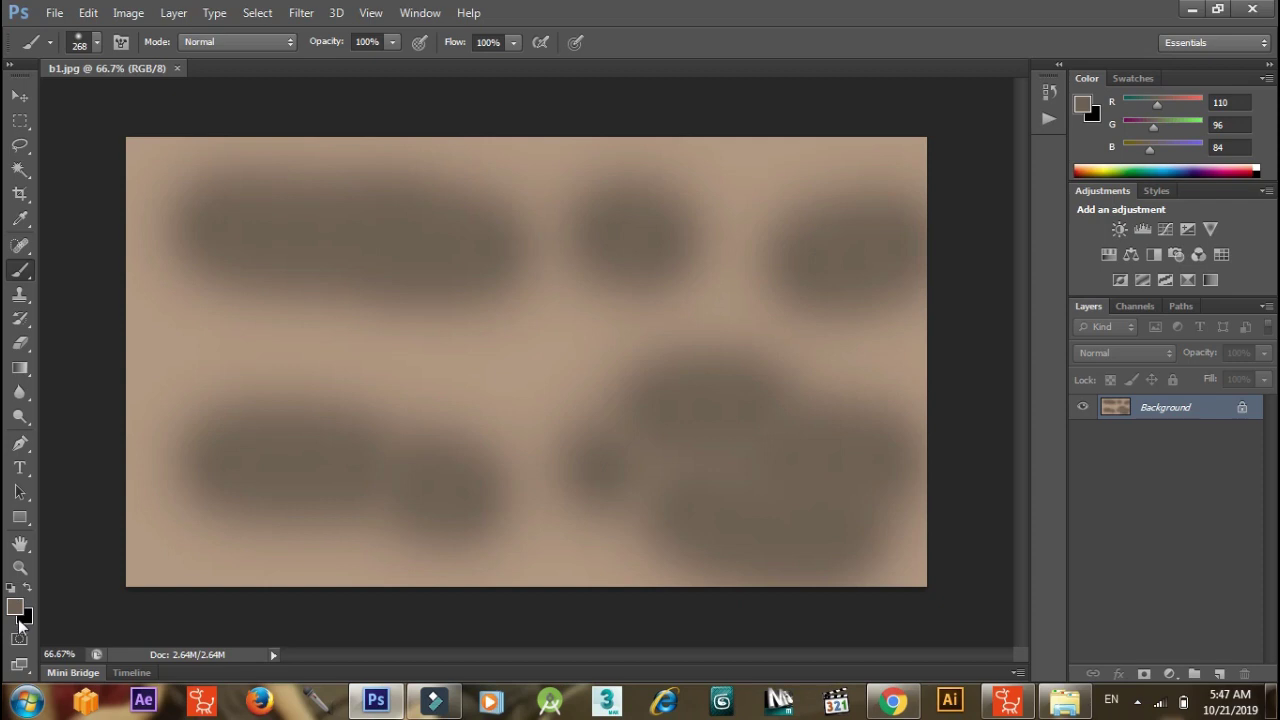
key(ctrl+BackSpace)
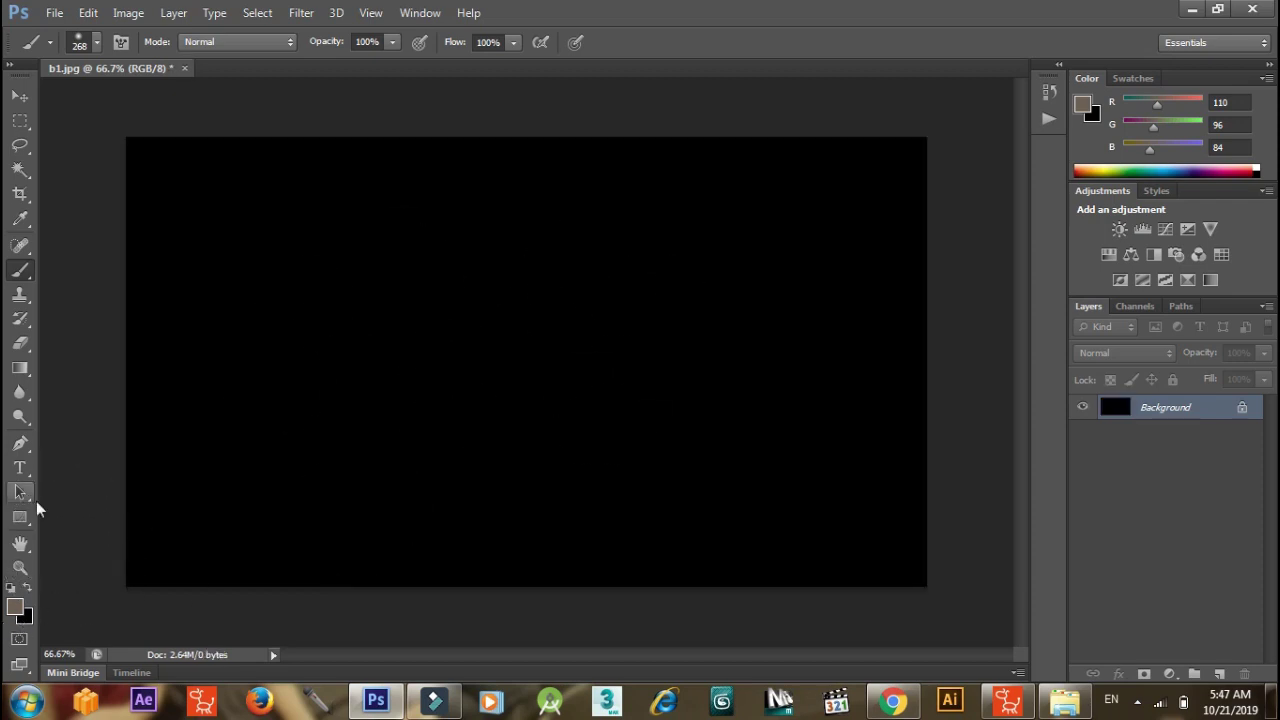
click(20, 120)
click(15, 606)
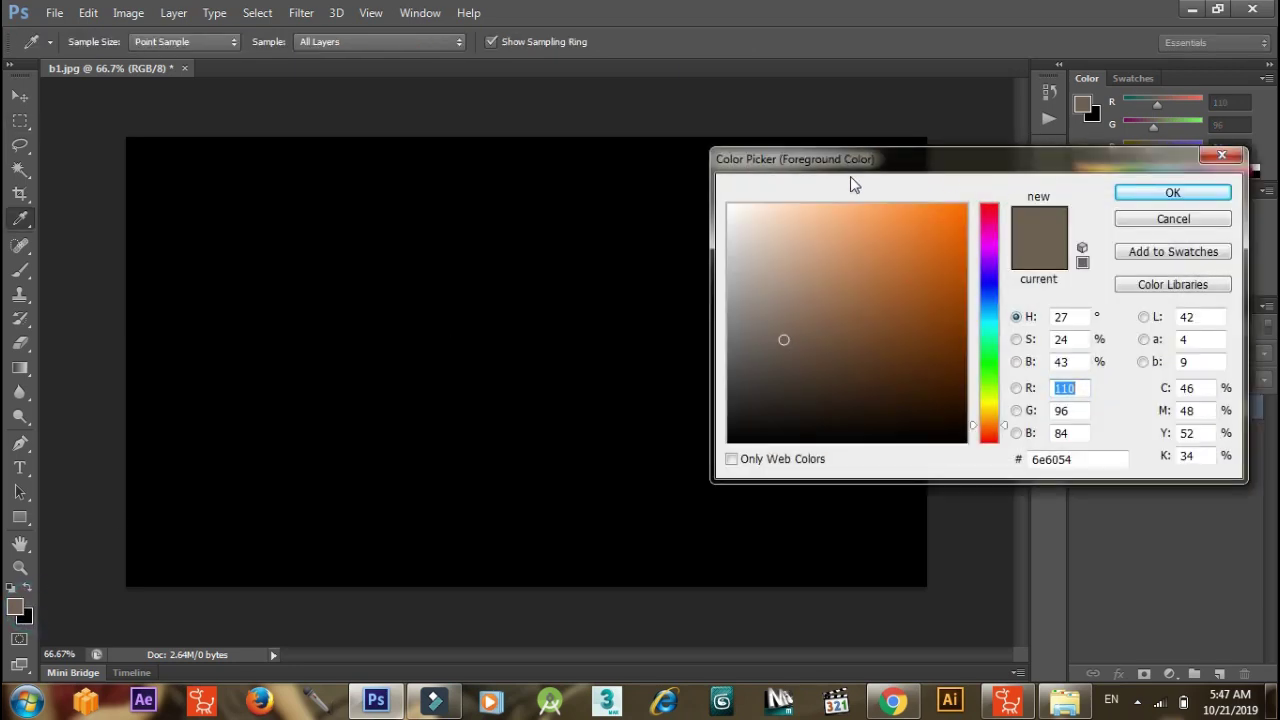
drag(775, 229, 729, 212)
click(1172, 192)
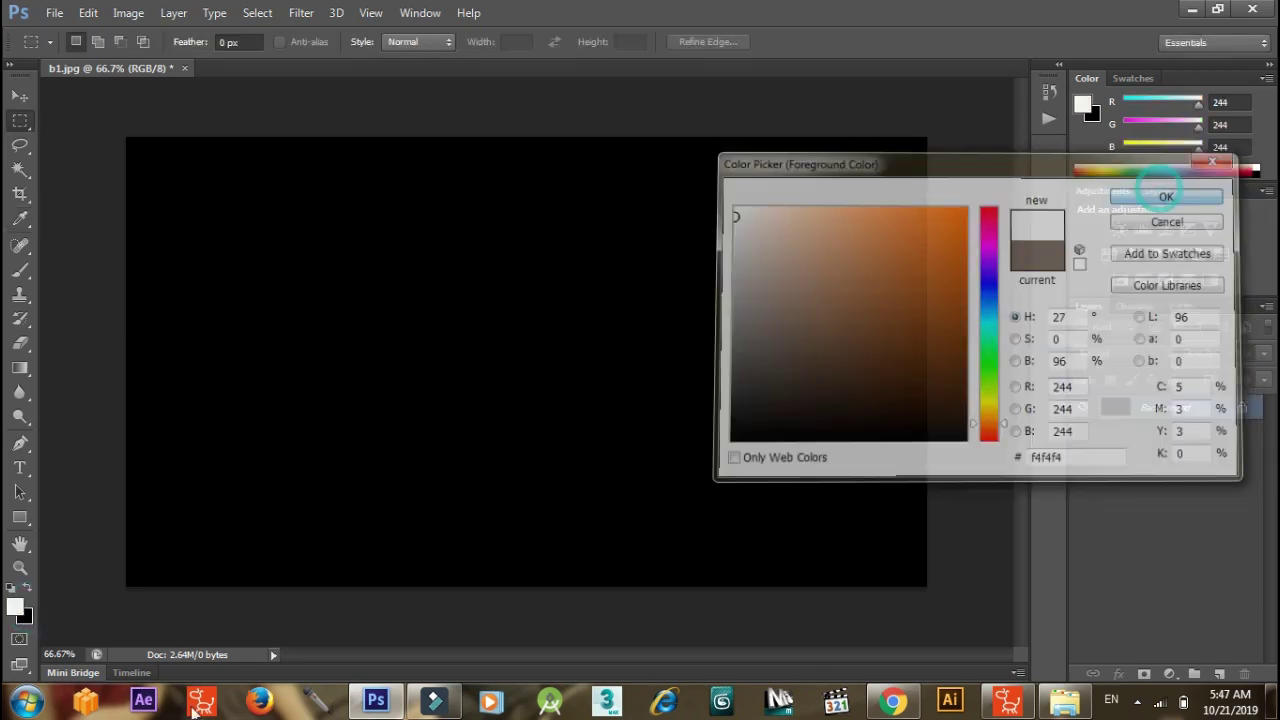
click(27, 585)
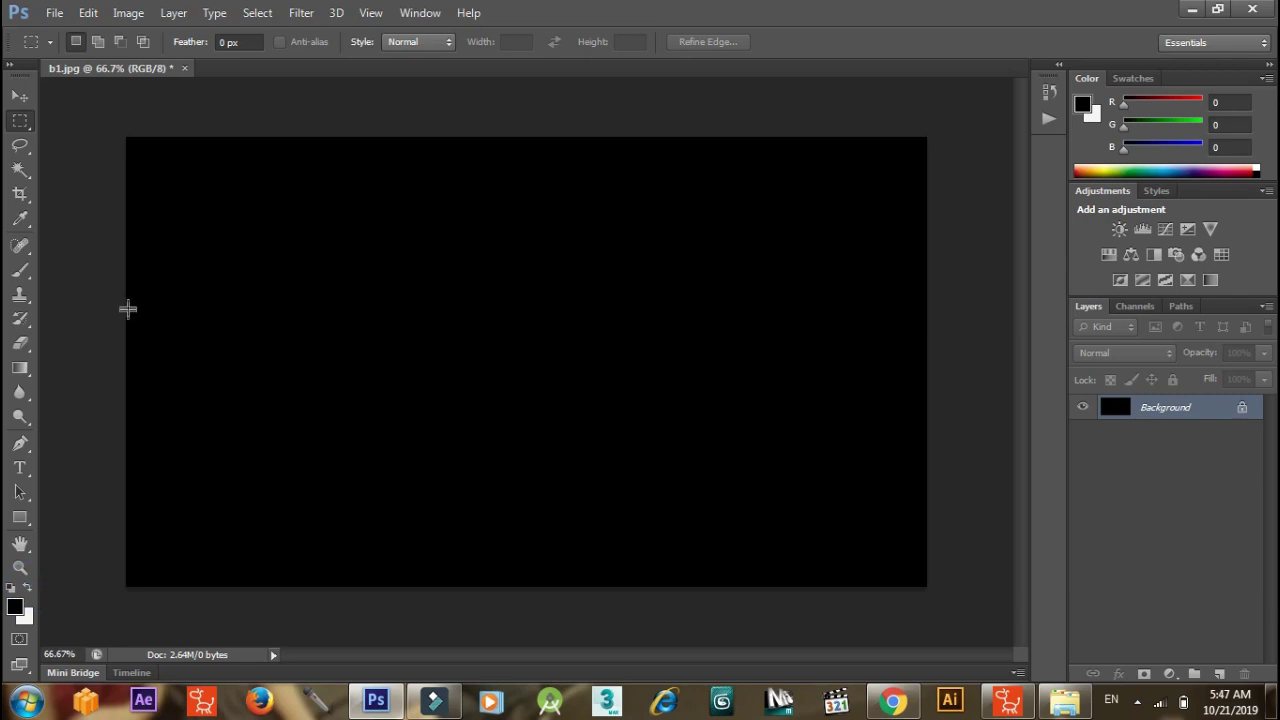
Make two short off-white dashes in a row at mid-height, starting from the canvas's left edge, using filled rectangular selections.
drag(123, 317, 190, 326)
key(ctrl+BackSpace)
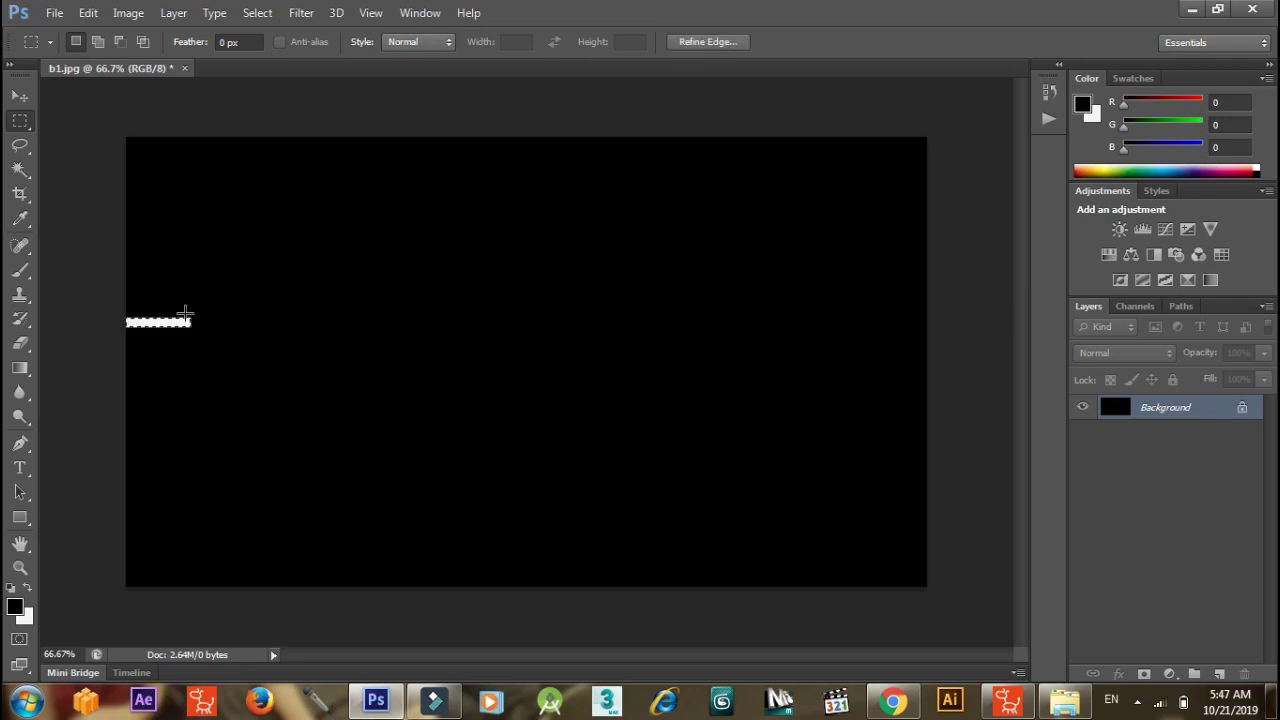
drag(204, 318, 268, 325)
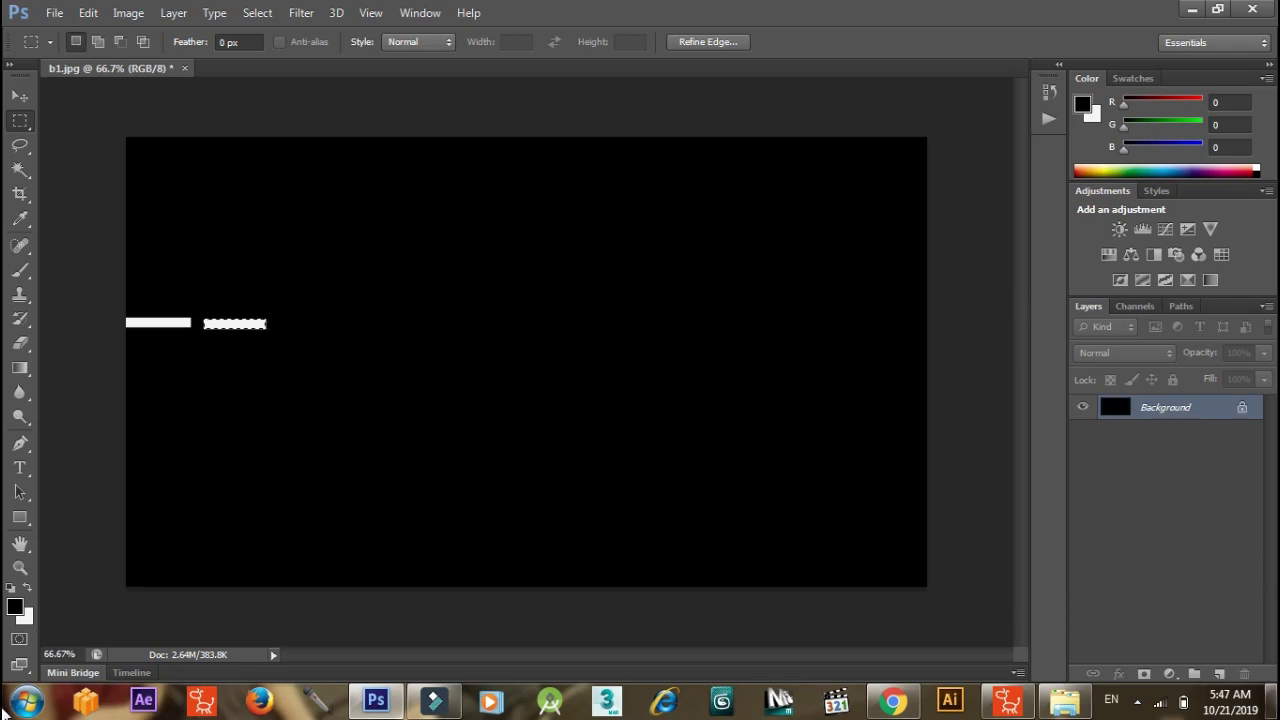
key(ctrl+d)
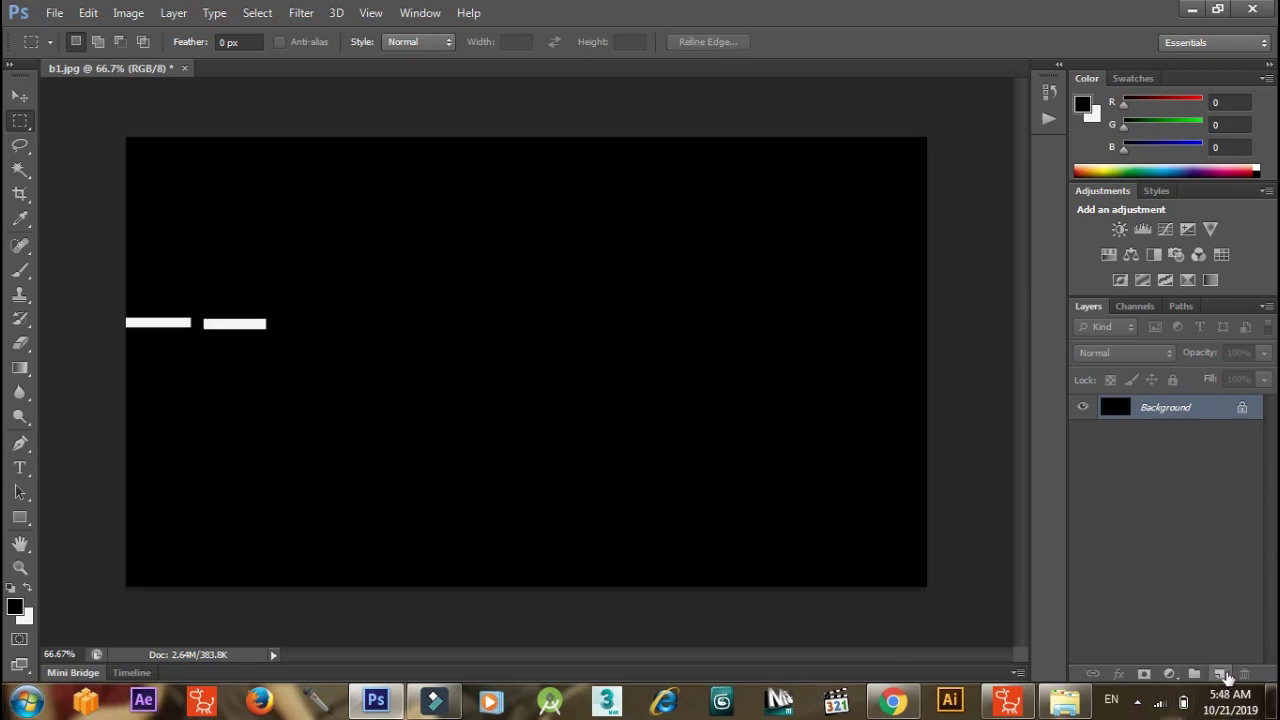
Add a new layer and draw a slightly thicker third off-white dash on it beside the first two.
click(1219, 675)
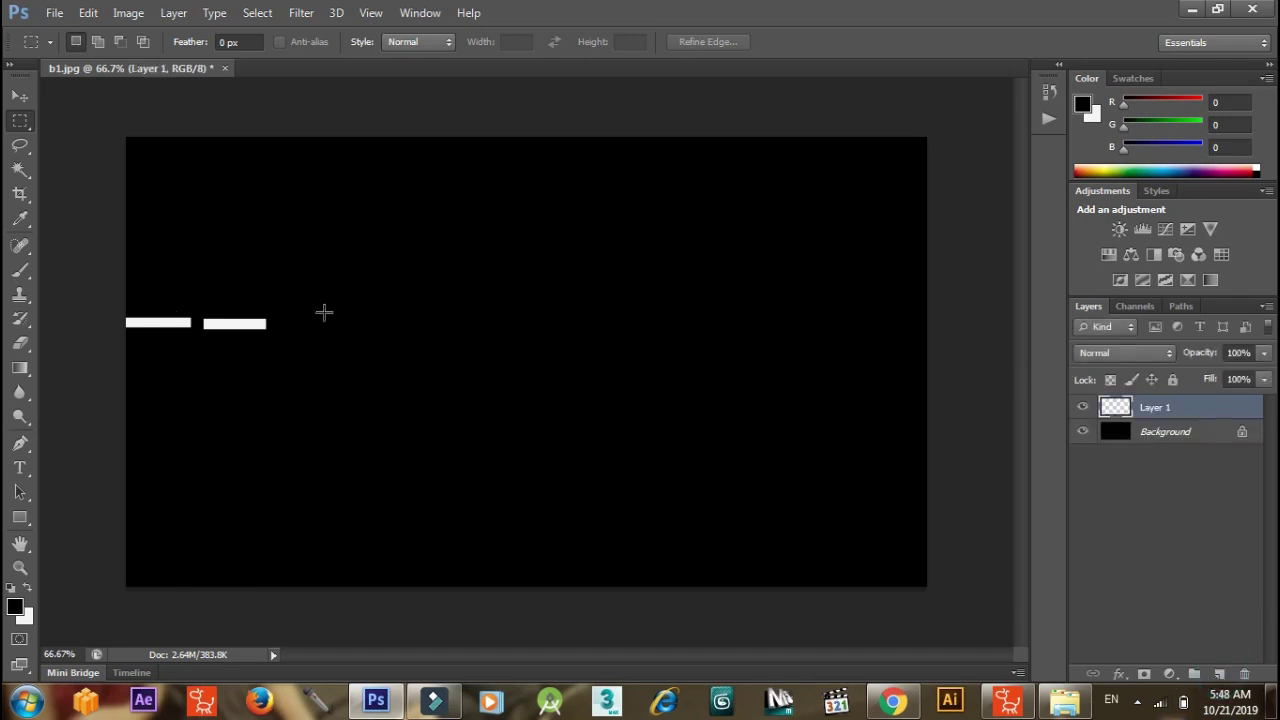
drag(285, 321, 349, 334)
drag(280, 320, 354, 333)
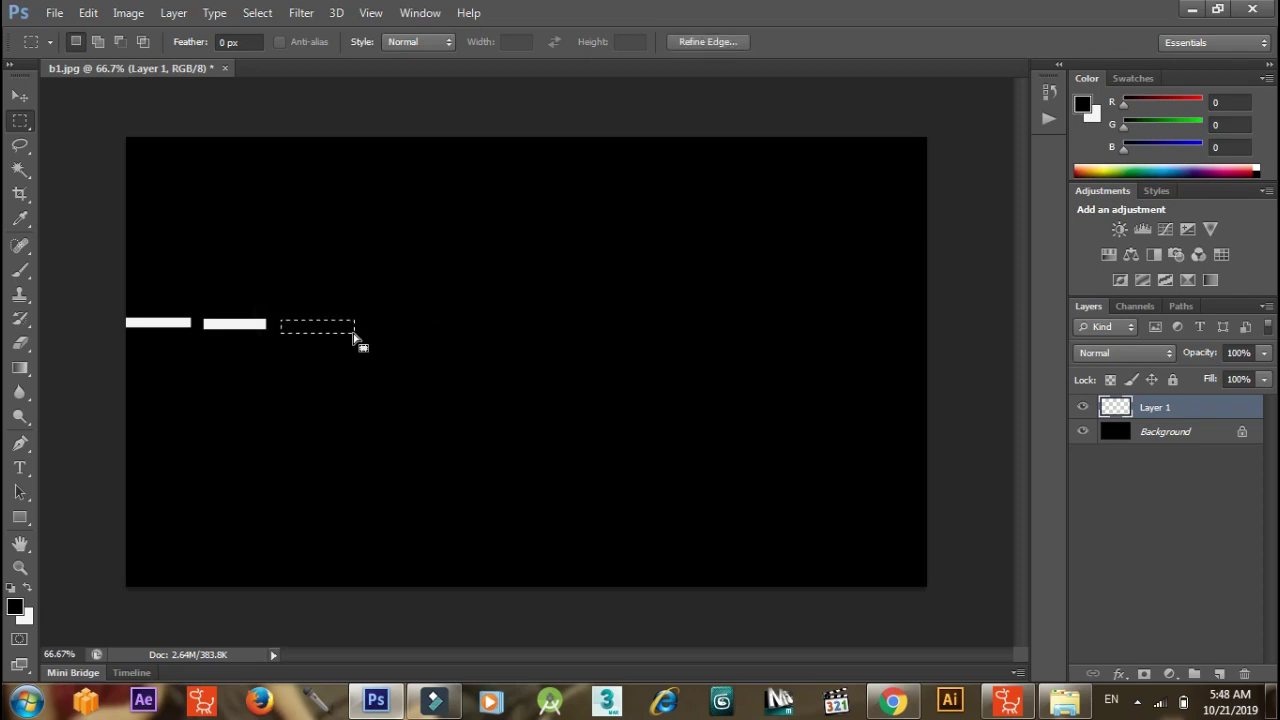
key(ctrl+BackSpace)
key(ctrl+d)
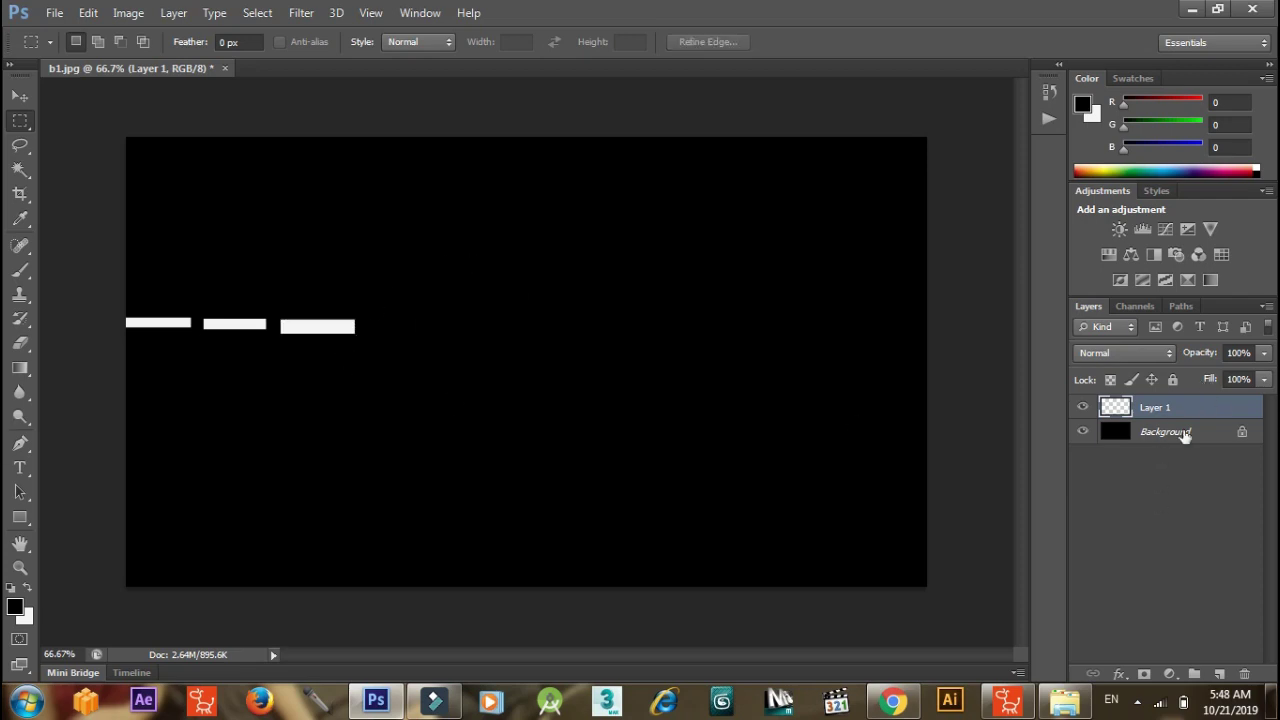
Duplicate the third dash five times with the Move tool, spacing the copies in a row toward the canvas's right edge.
click(21, 100)
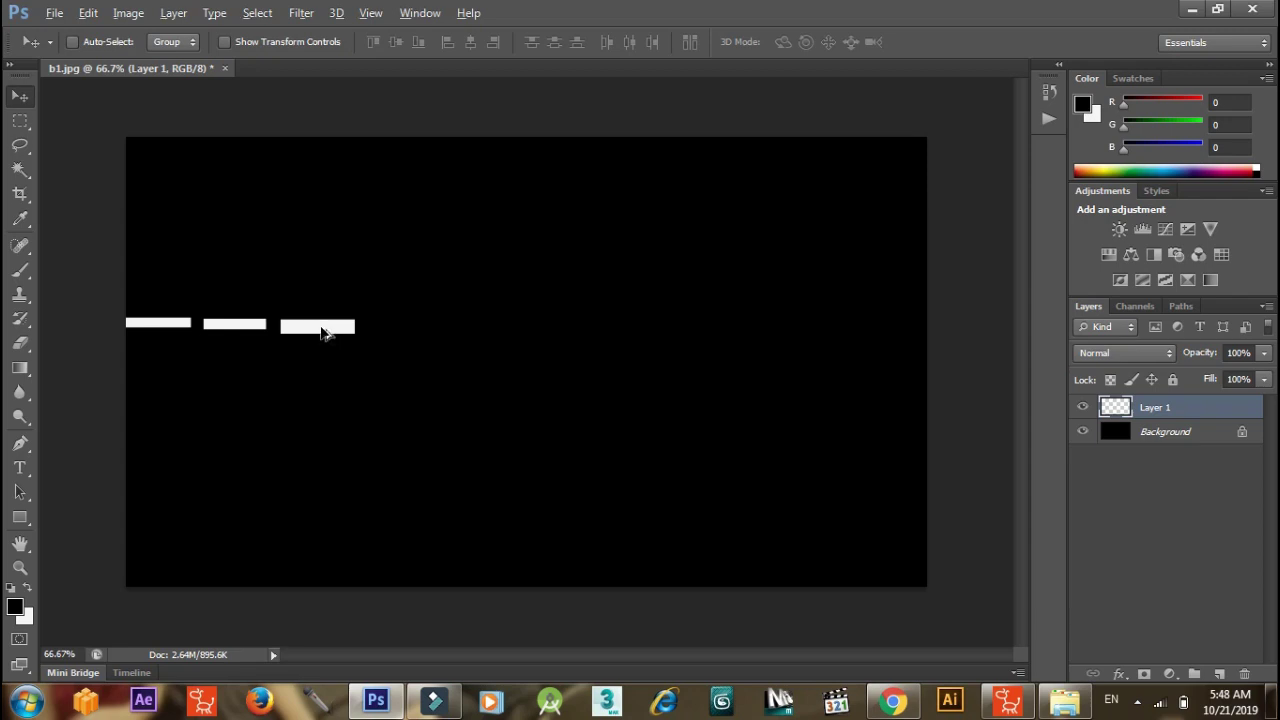
key(alt)
key(alt)
drag(333, 332, 832, 331)
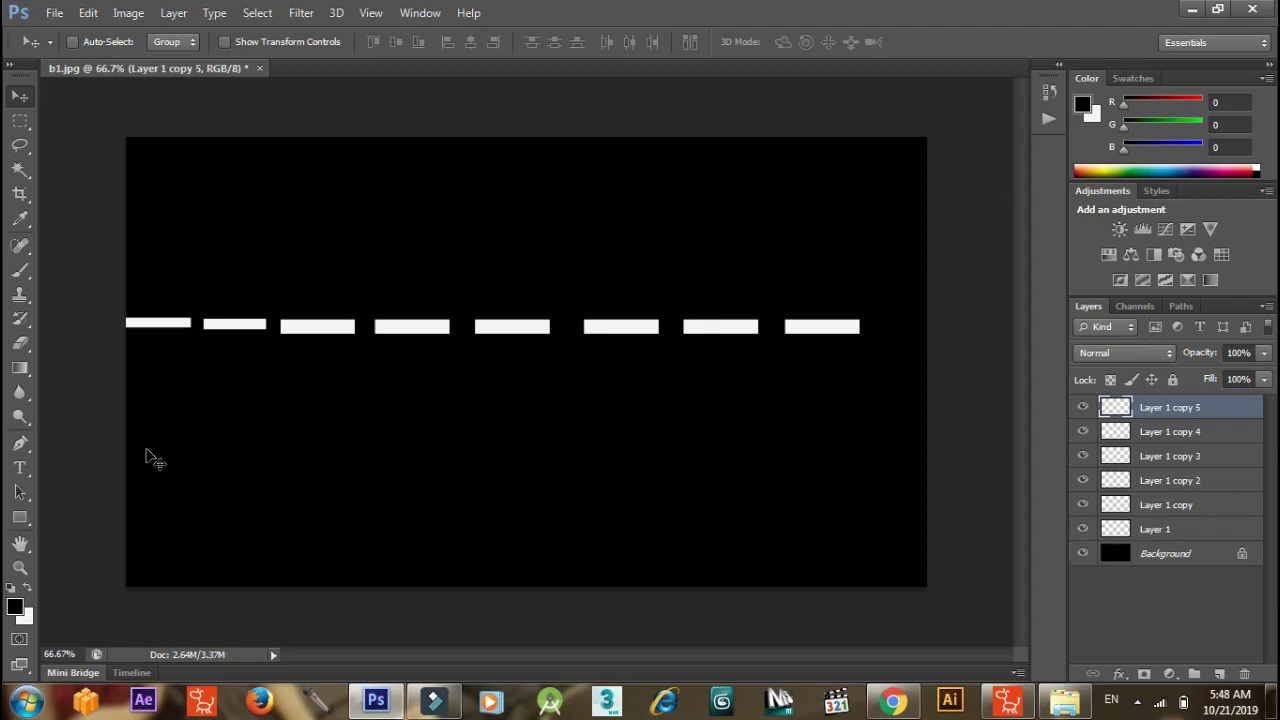
Save the dashed road image to the Desktop as a JPEG named b2 with the offered quality options.
key(ctrl+shift+s)
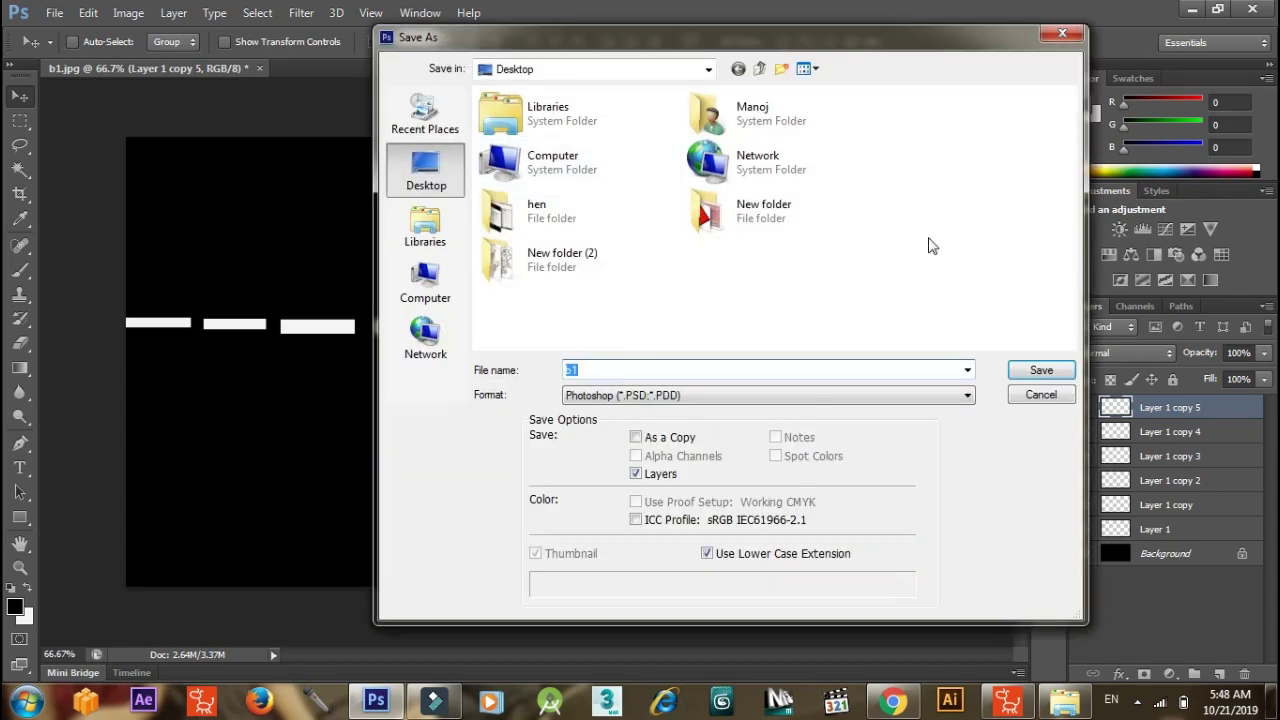
click(740, 395)
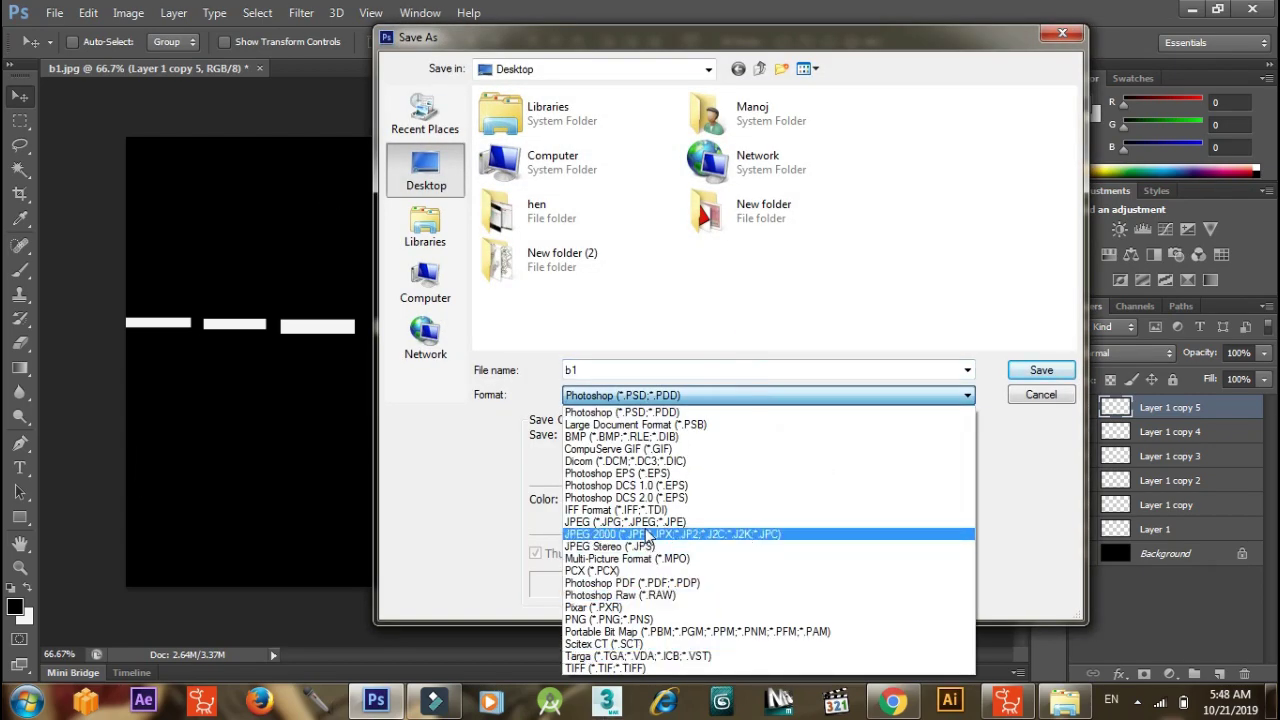
click(648, 522)
double_click(622, 372)
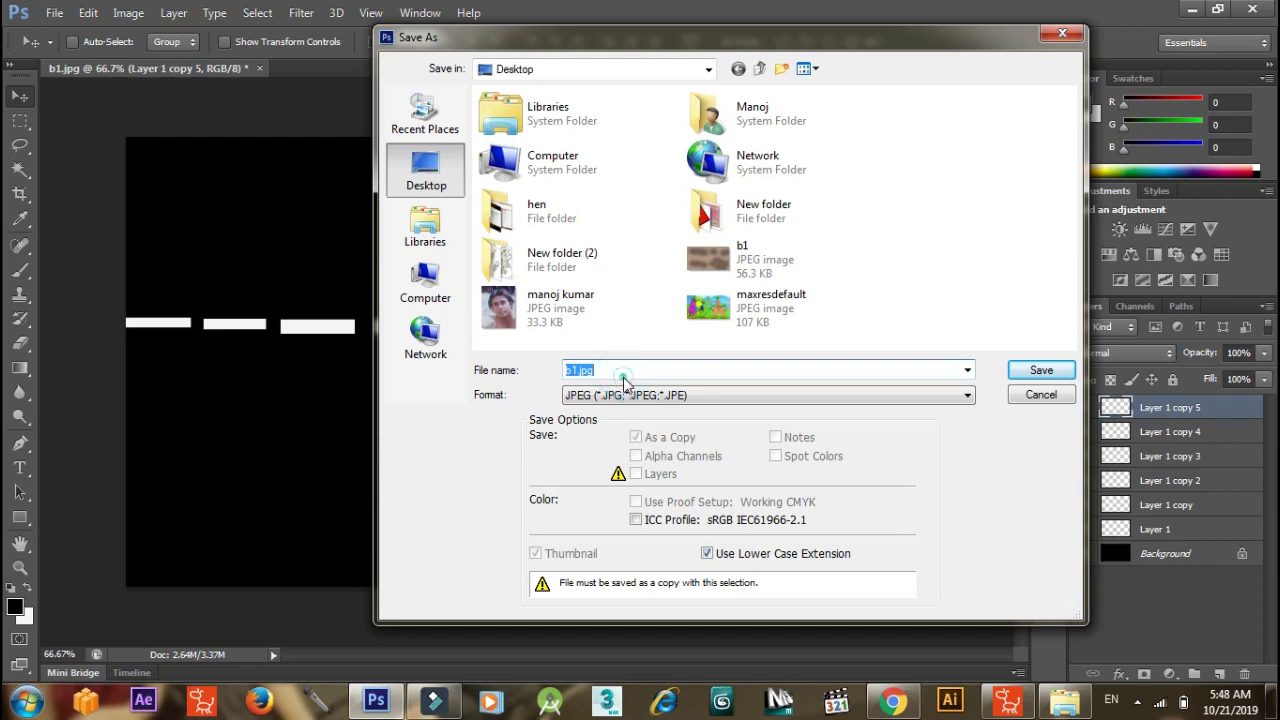
text(b1)
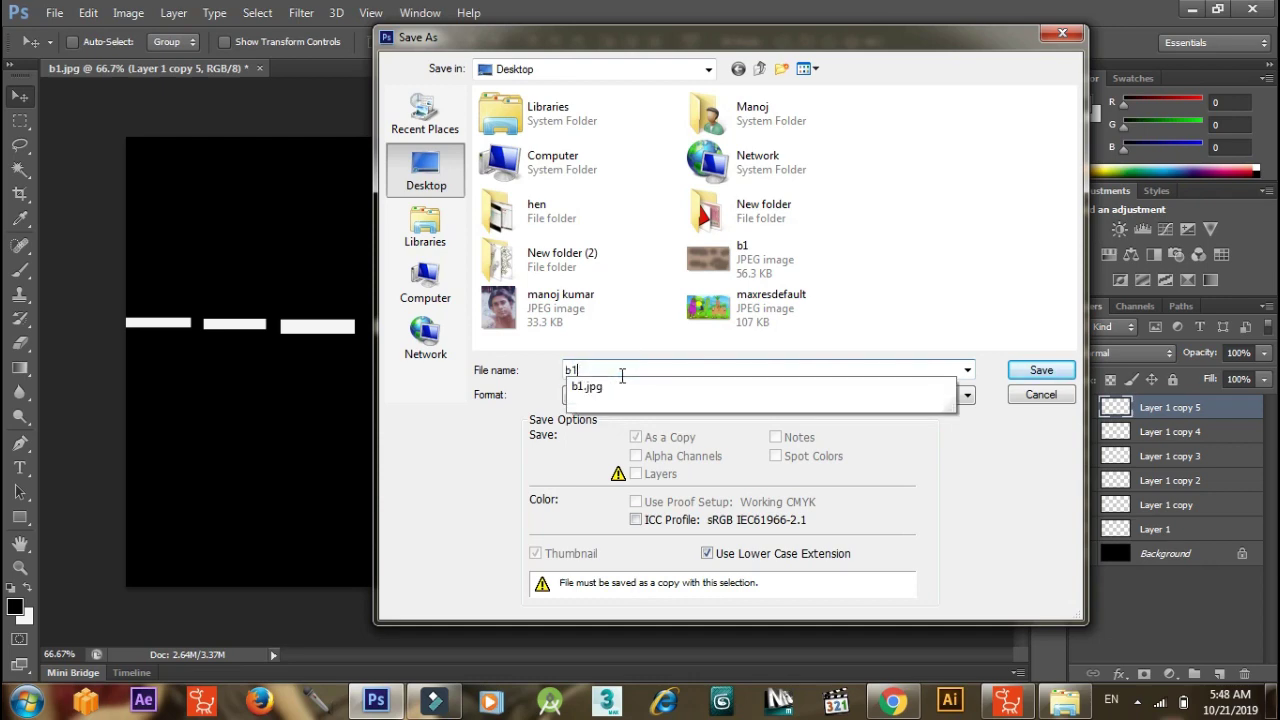
text(.j2)
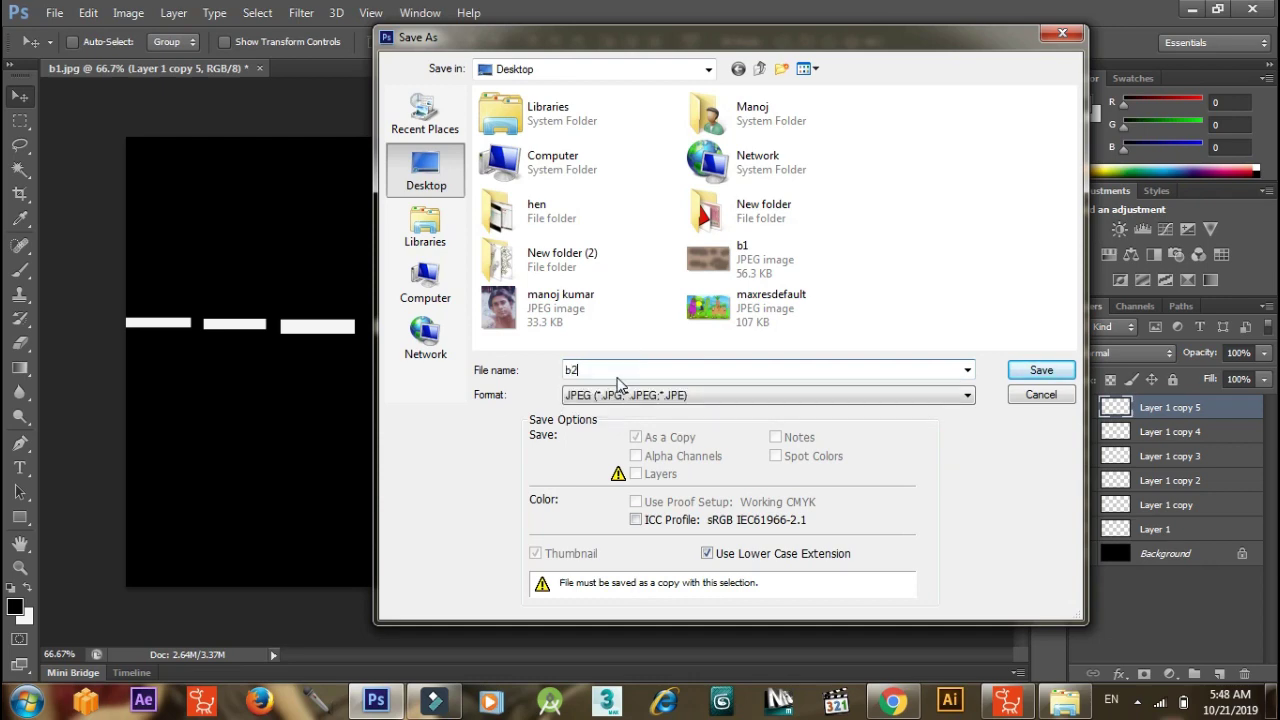
key(Return)
key(Return)
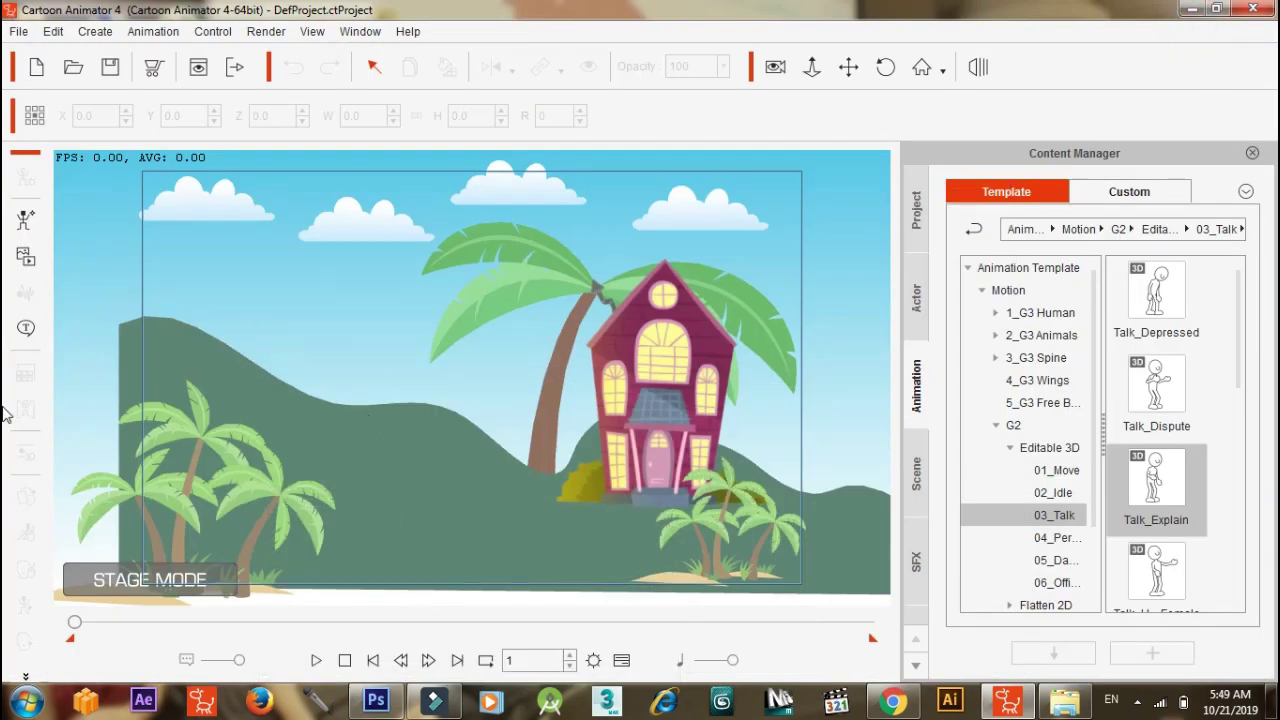
Switch to Cartoon Animator, import b1 from the Desktop as a prop, and place it low in the middle of the scene.
click(25, 256)
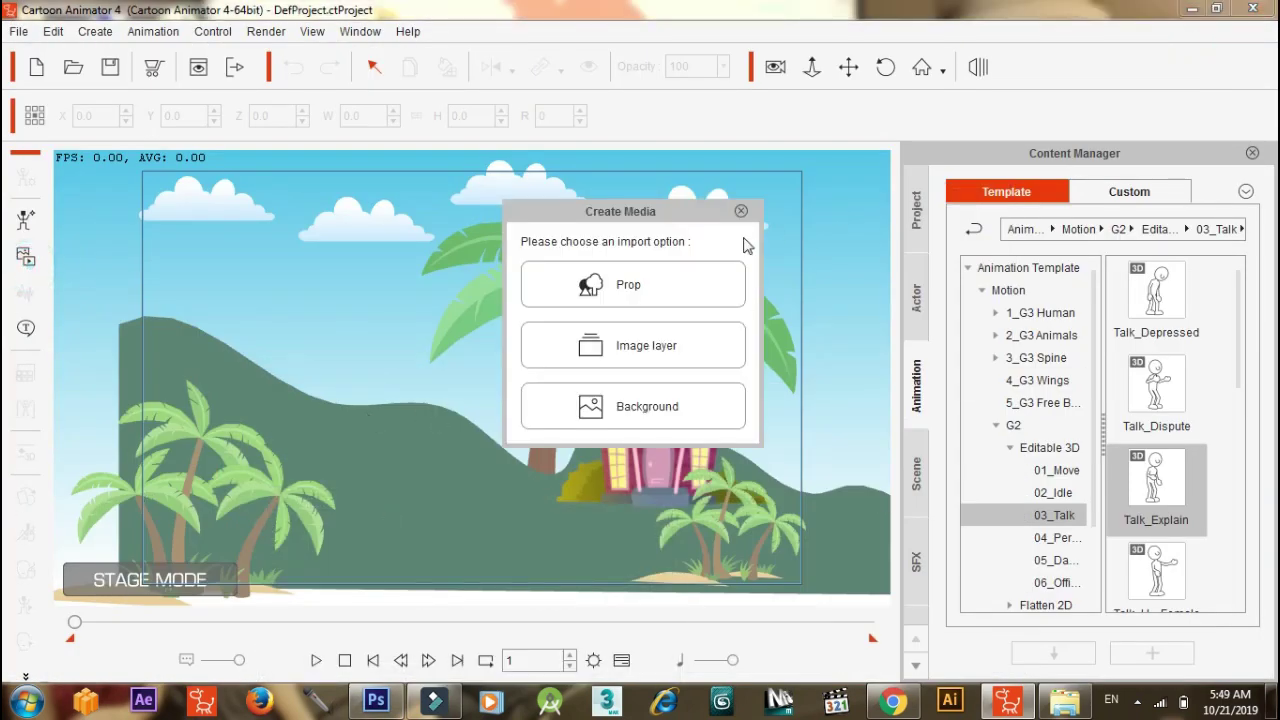
click(663, 289)
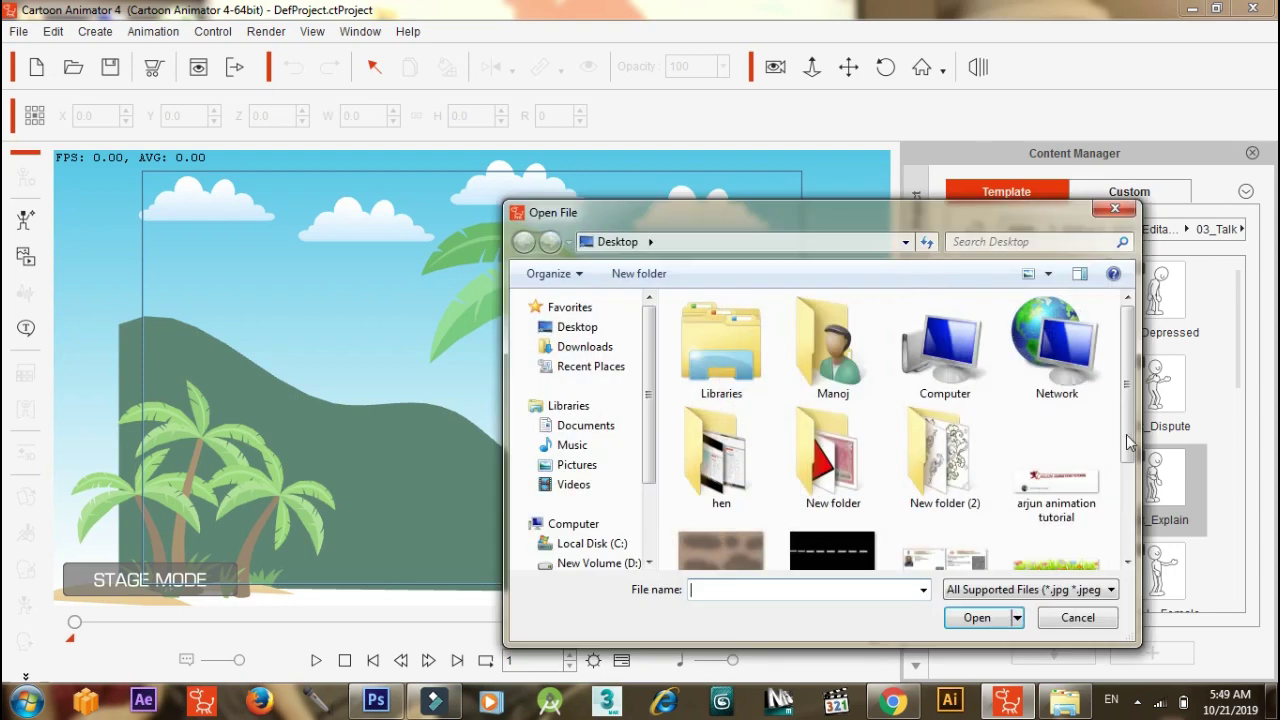
drag(1138, 407, 1140, 510)
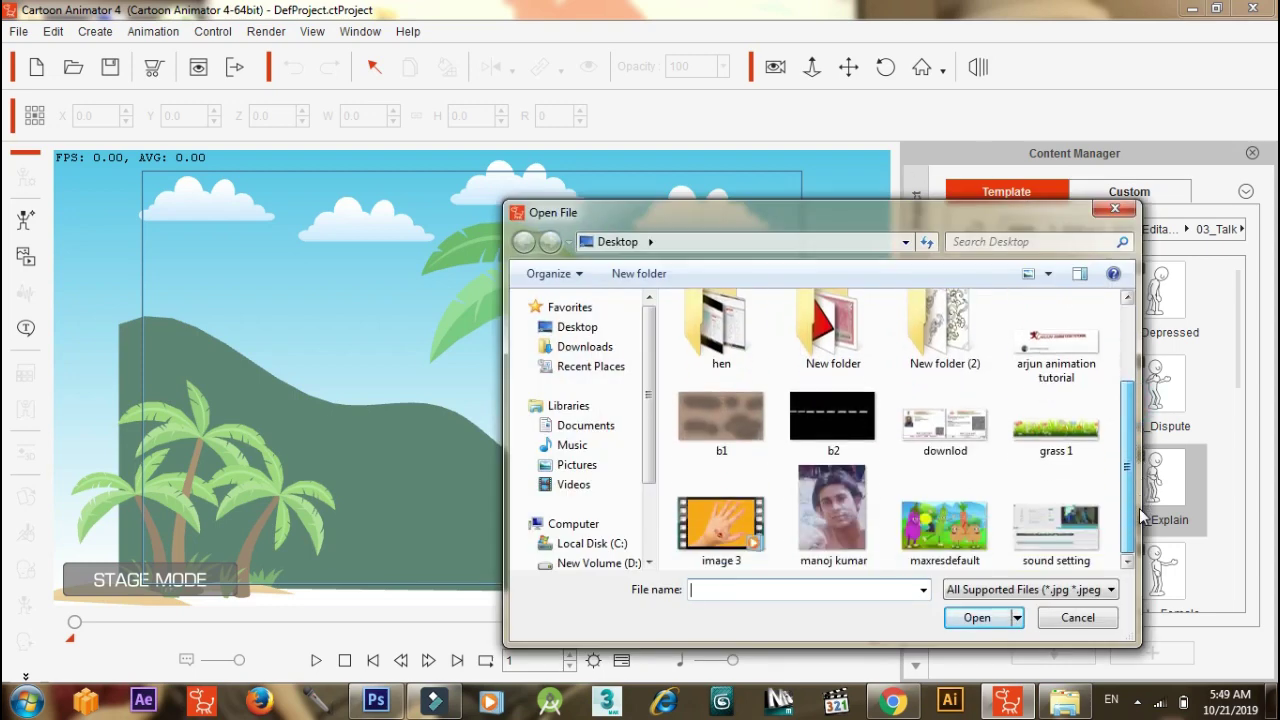
double_click(763, 419)
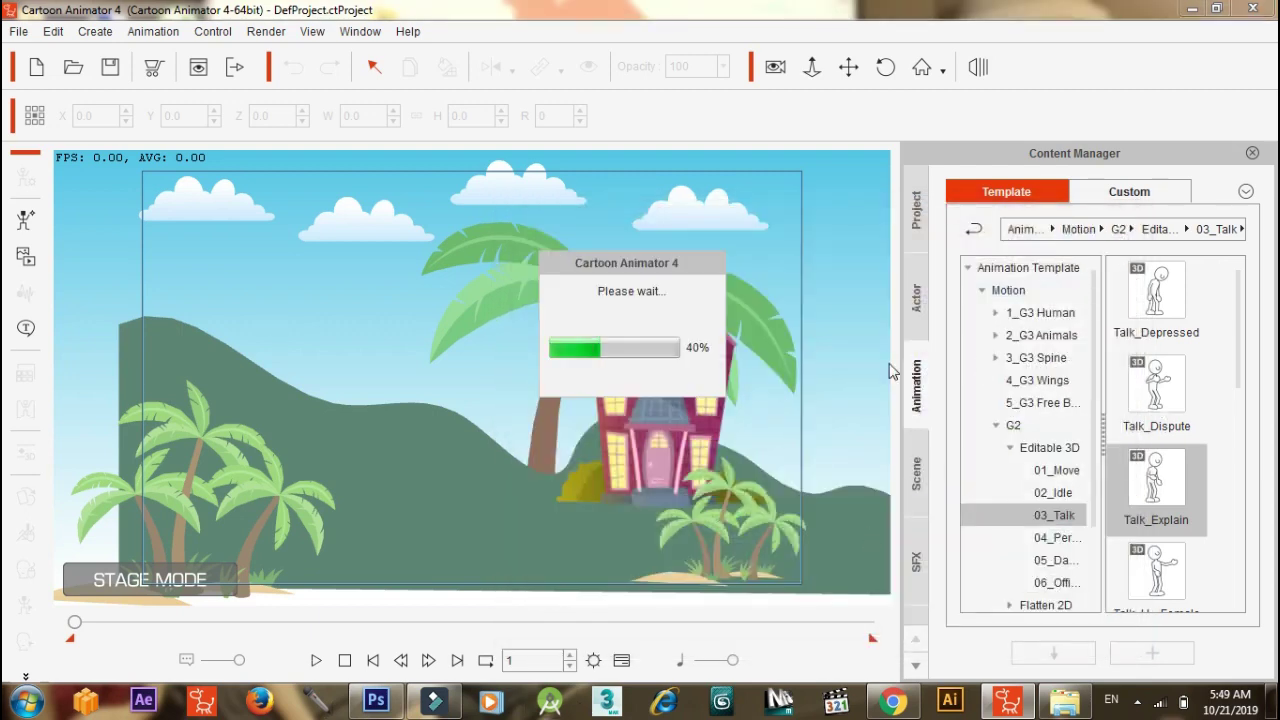
drag(549, 505, 573, 576)
drag(556, 467, 560, 450)
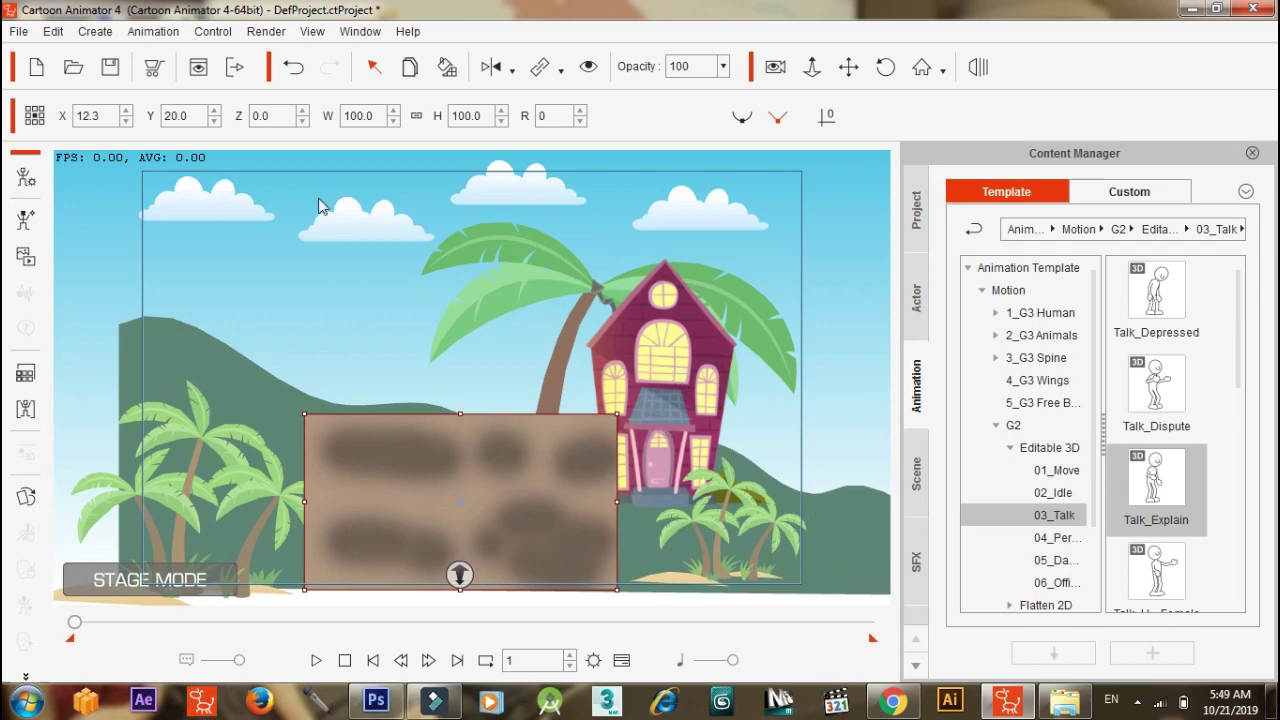
Scale the brown ground prop down to 47.5 in width and height and move it just below the house.
click(556, 380)
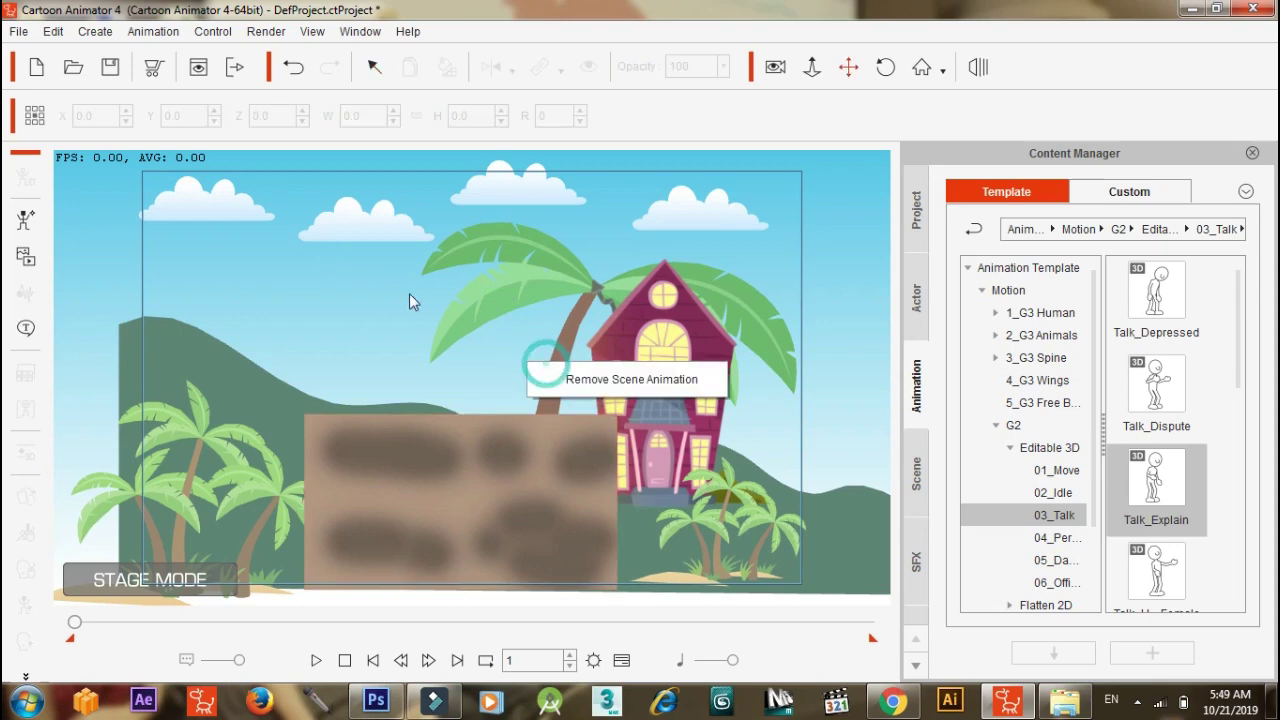
drag(463, 303, 391, 270)
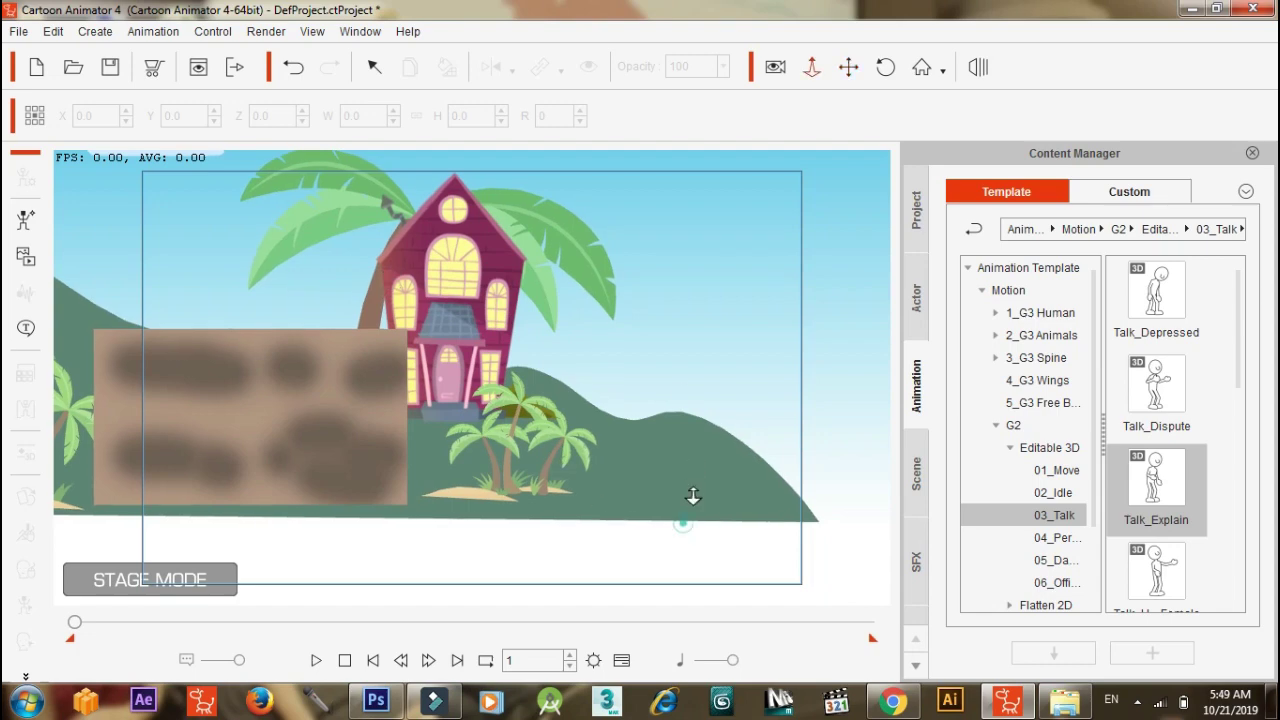
drag(686, 523, 666, 191)
drag(659, 430, 587, 222)
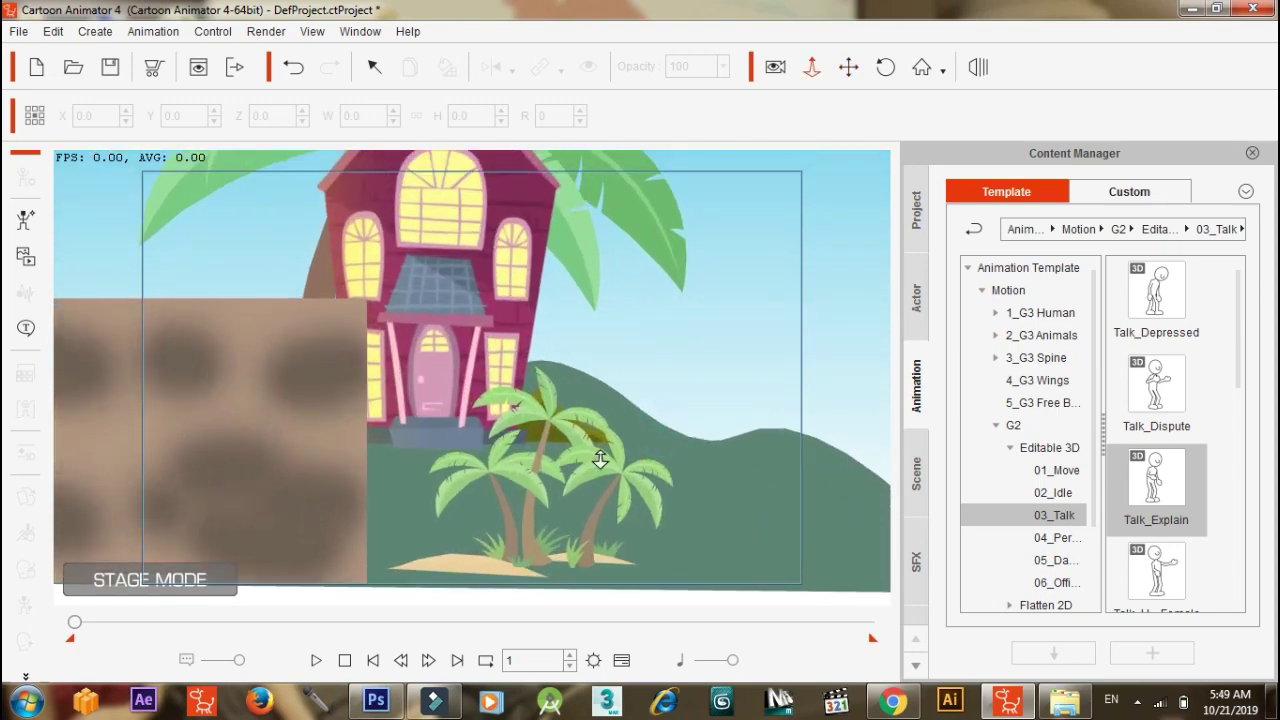
drag(597, 460, 623, 420)
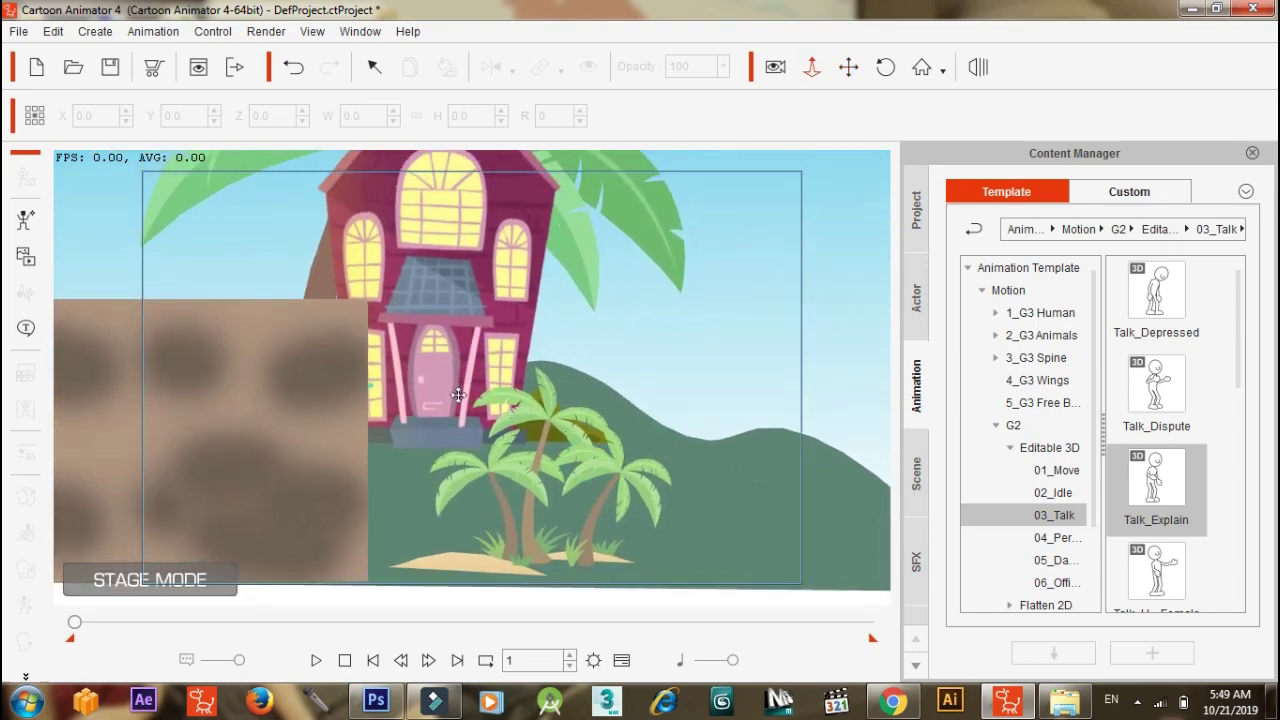
drag(459, 395, 519, 365)
click(386, 354)
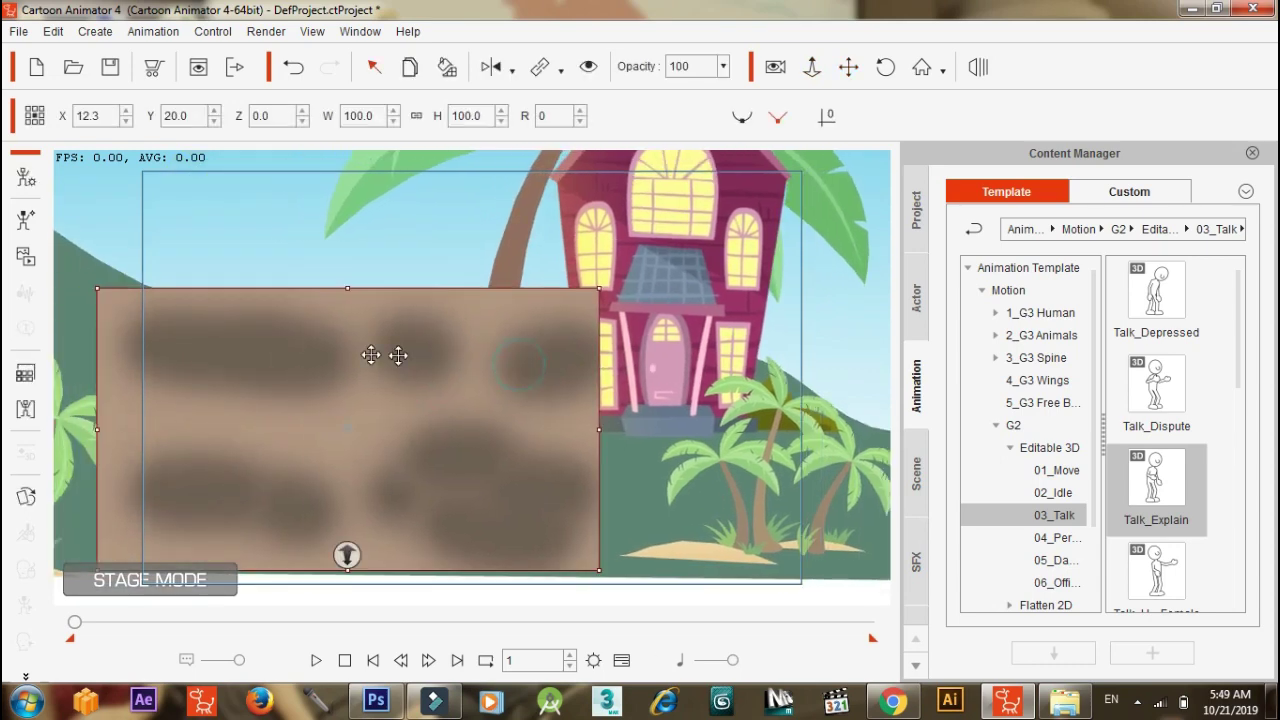
click(97, 289)
drag(118, 306, 230, 364)
drag(348, 402, 574, 469)
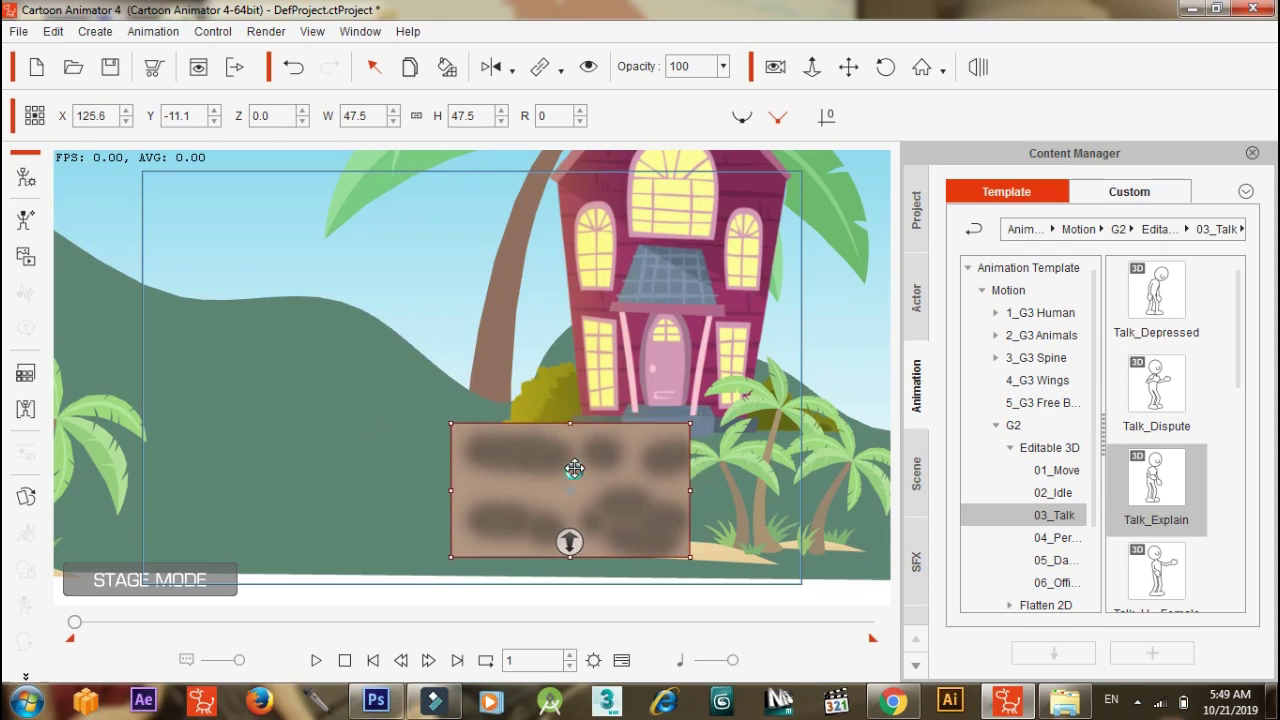
Set the brown ground prop's depth to Z -24.0 so it sits behind the palm trees beside the house.
drag(684, 388, 395, 441)
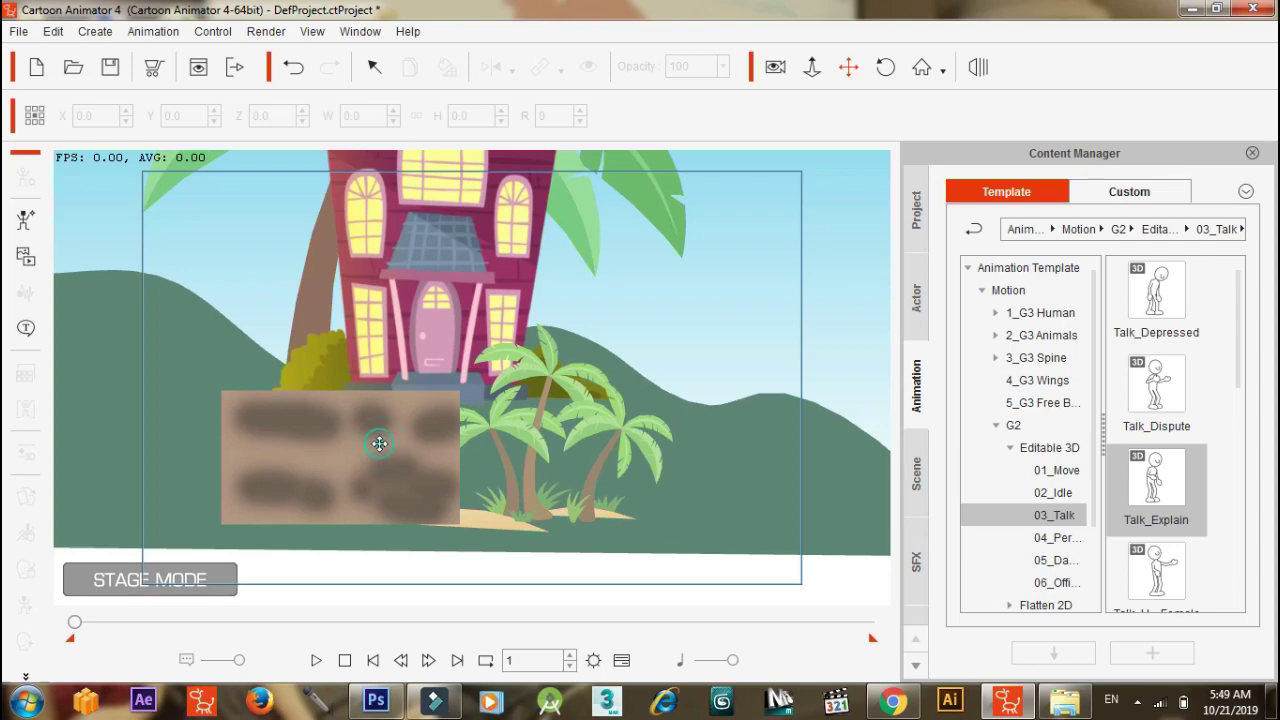
key(Escape)
click(379, 445)
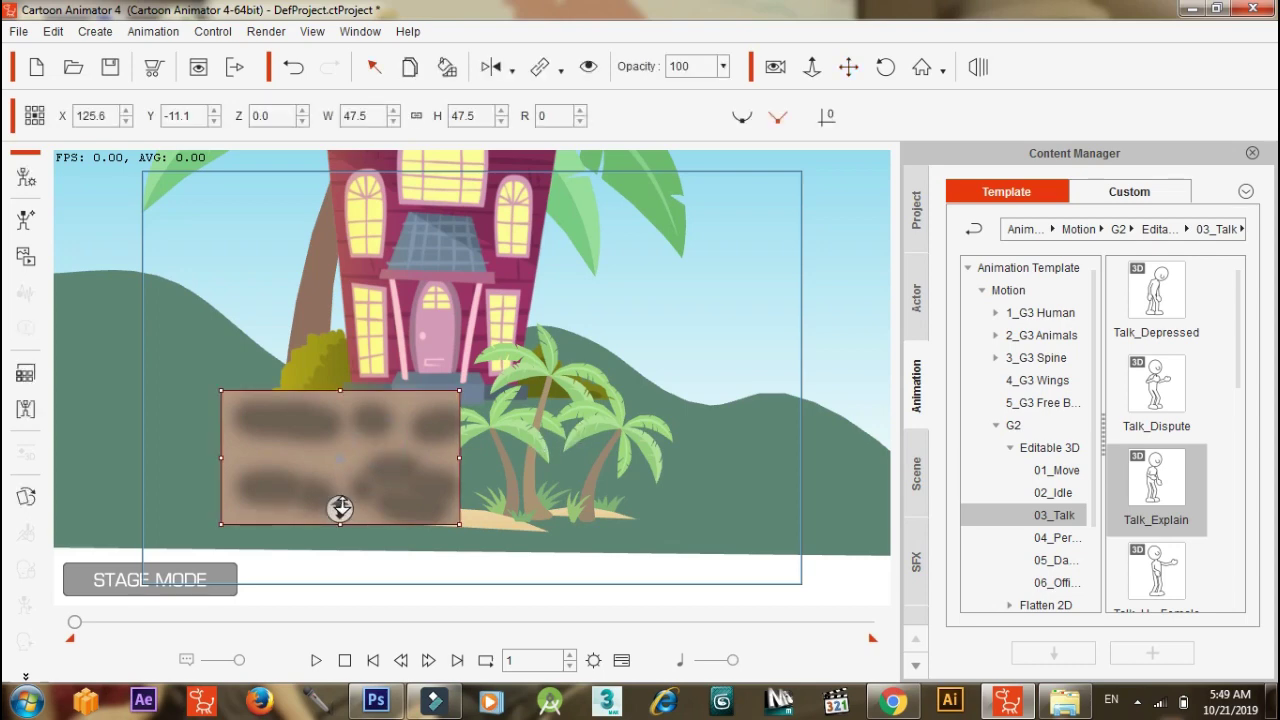
drag(340, 508, 355, 498)
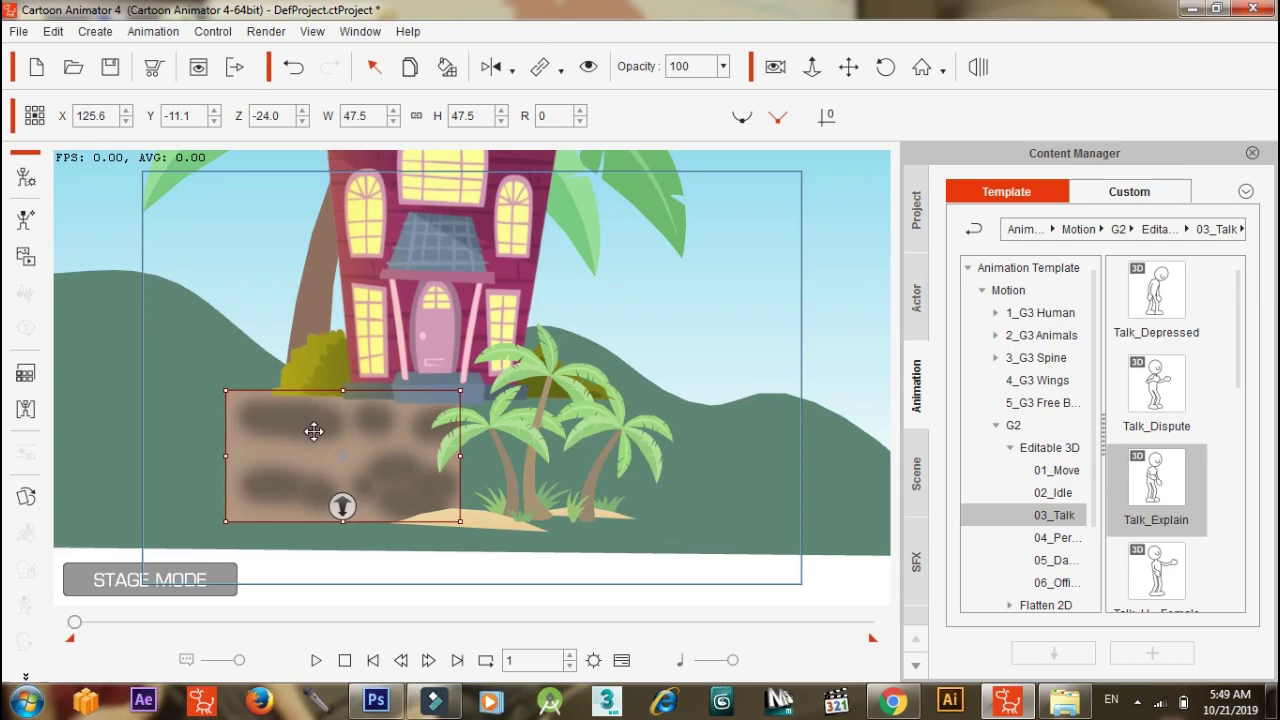
Rotate the ground prop to 279 degrees and place it as a path leading down from the front steps at X 169.4, Y -36.9.
drag(331, 431, 266, 431)
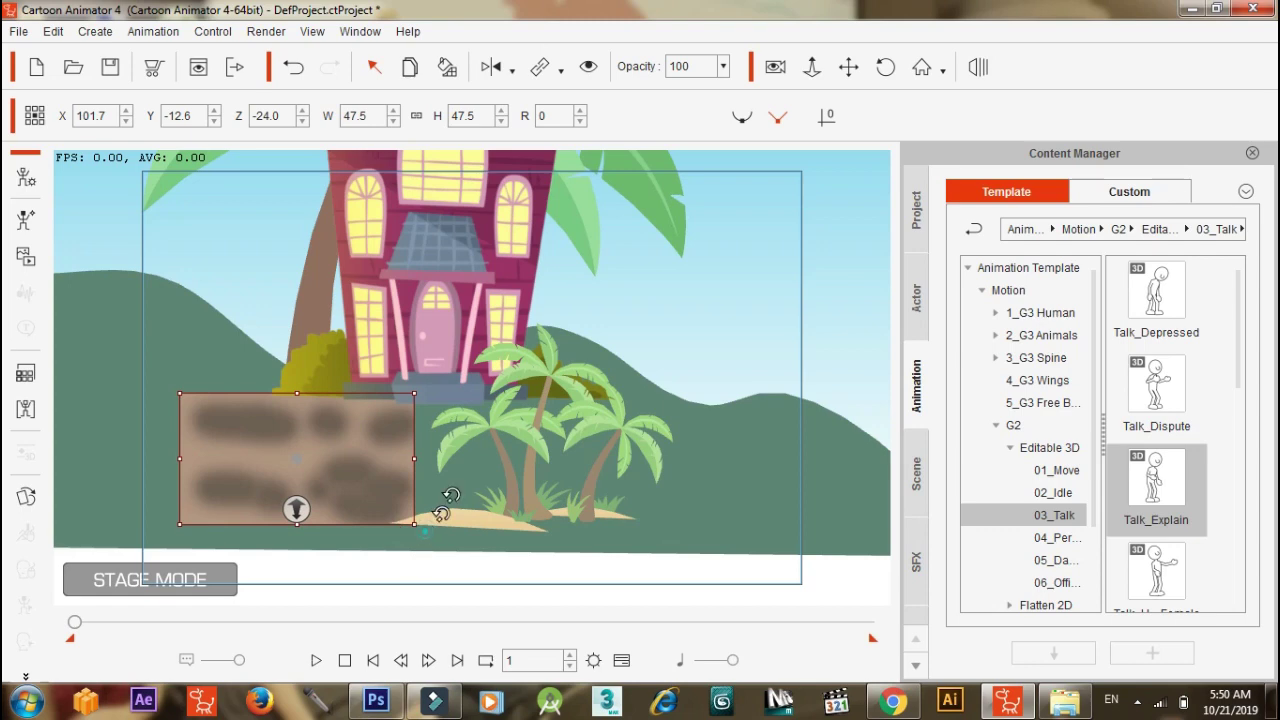
drag(451, 495, 432, 290)
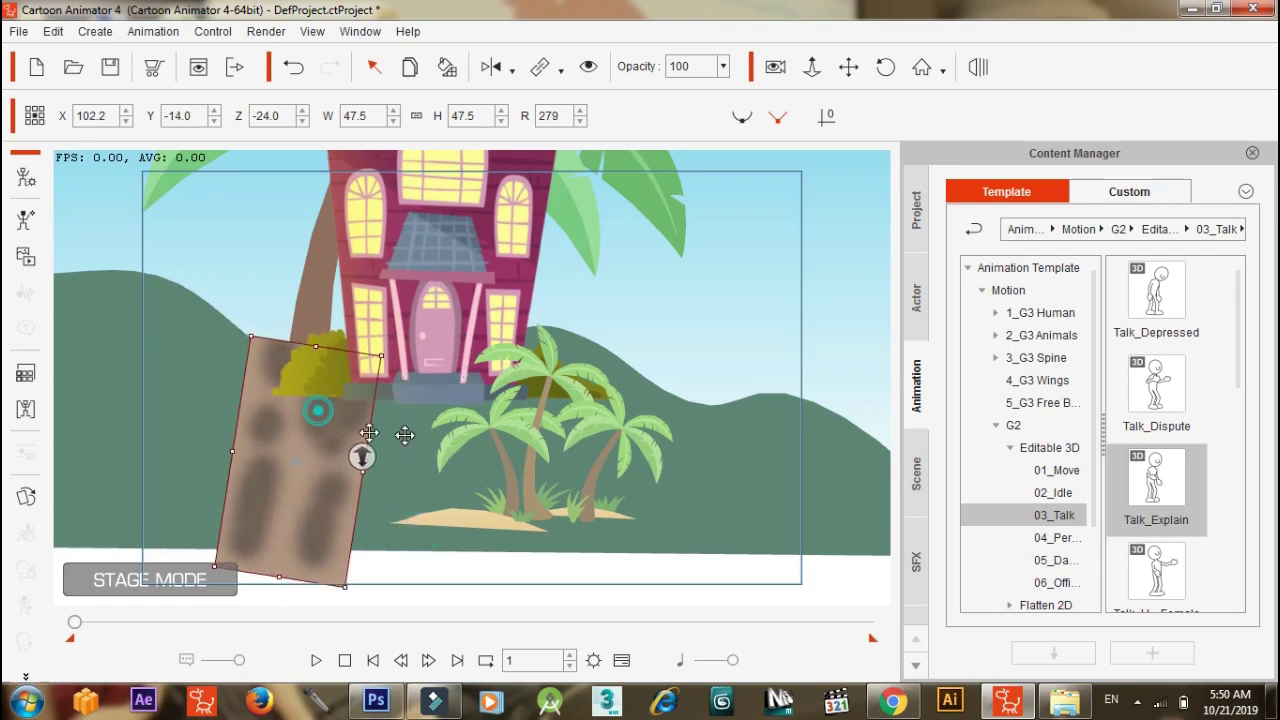
drag(405, 435, 449, 457)
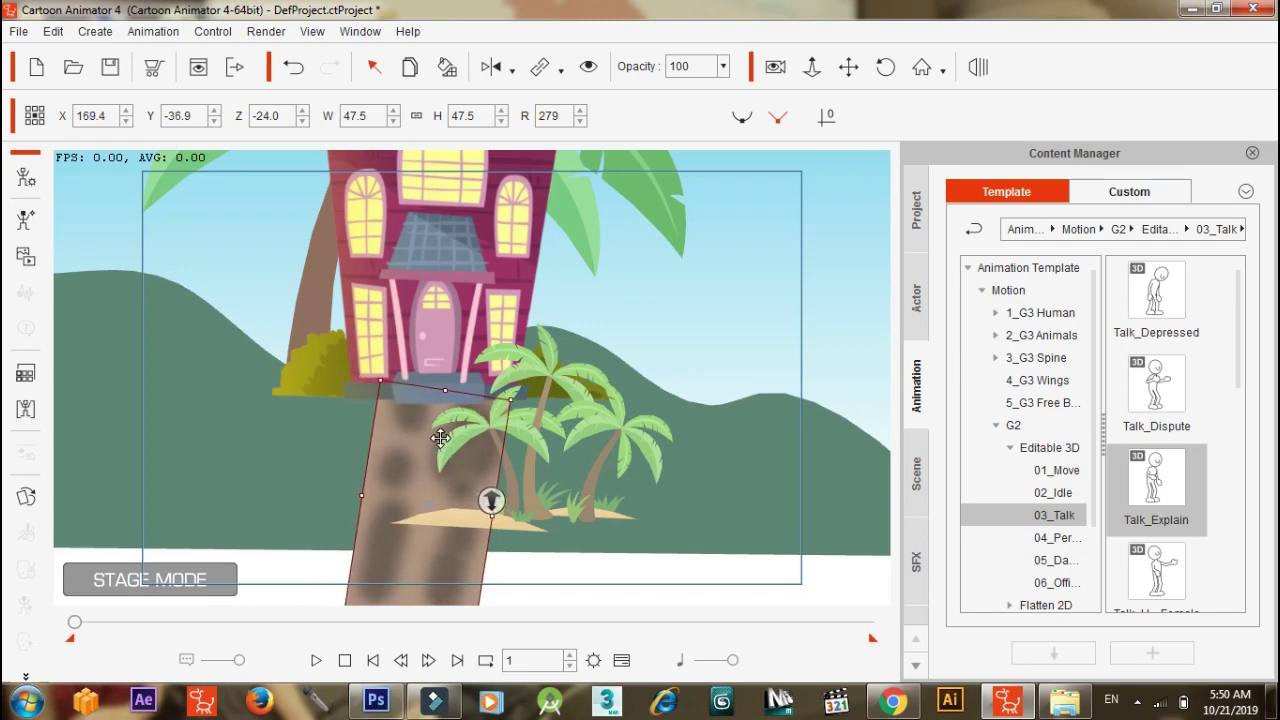
Deform the path in the Prop Key Editor, narrowing its upper end to the front steps and shifting its middle row of points upward.
right_click(437, 442)
mouse_move(563, 464)
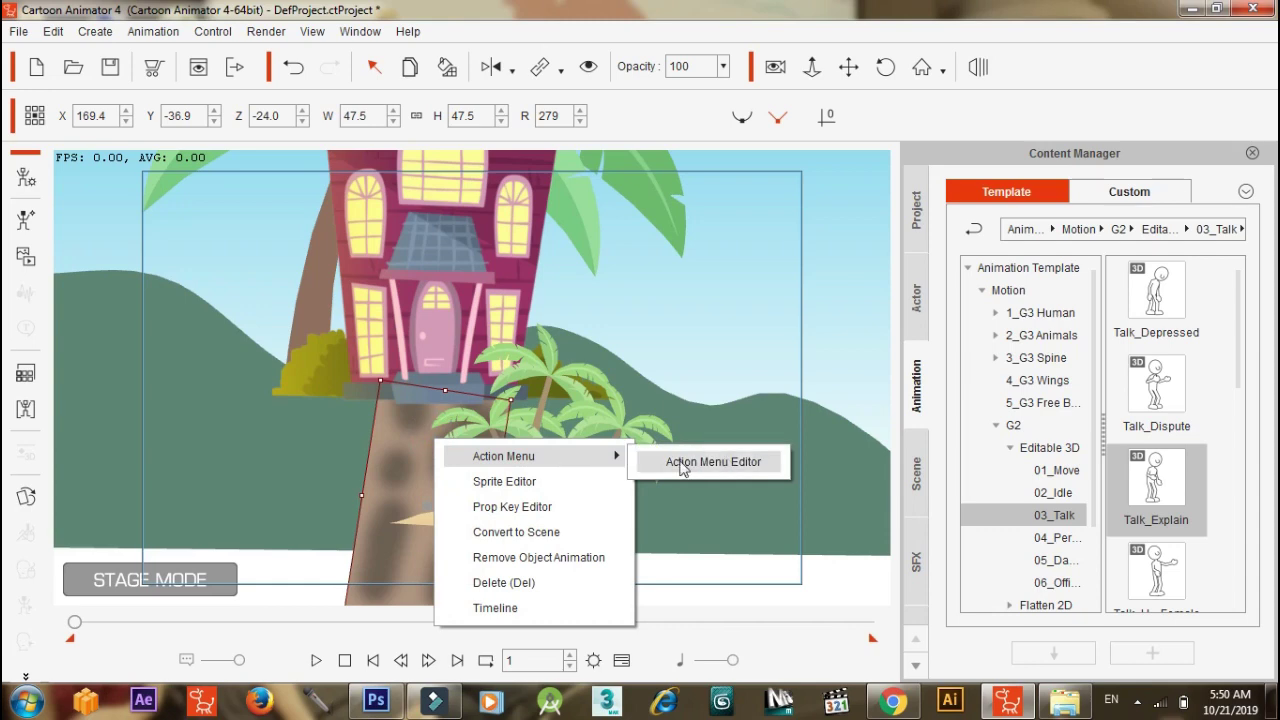
click(515, 507)
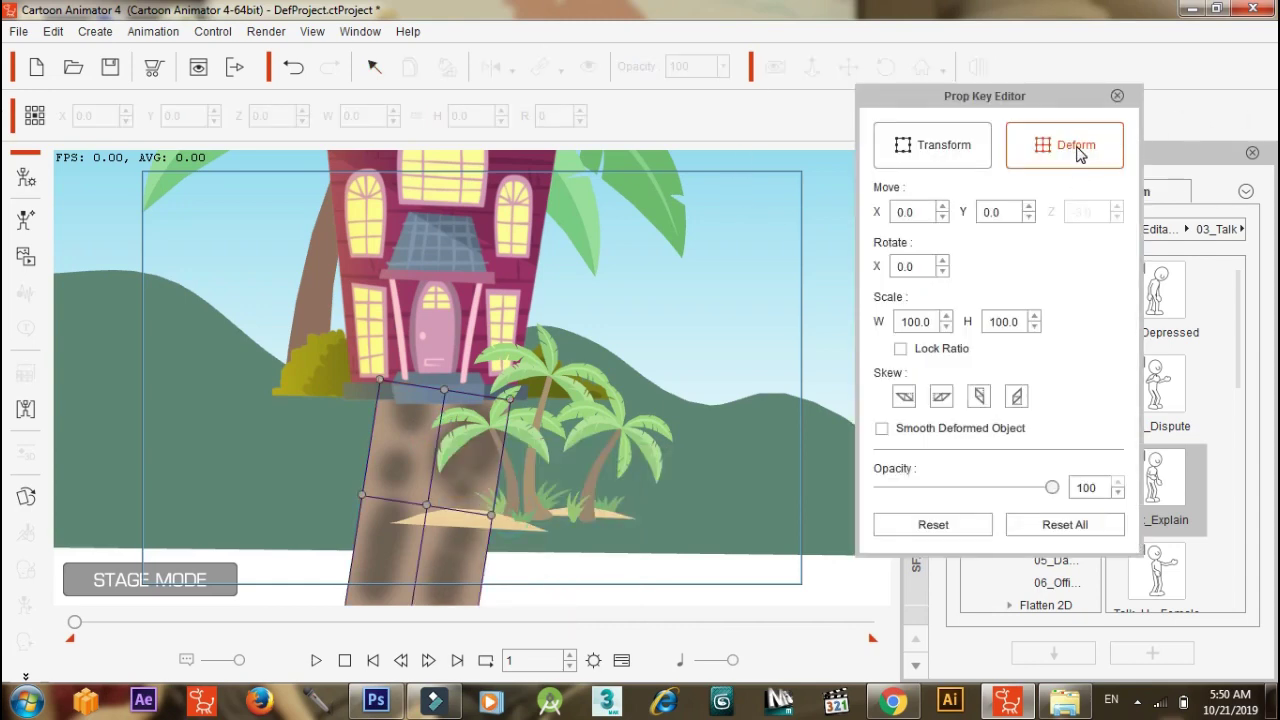
click(1077, 147)
drag(379, 380, 399, 398)
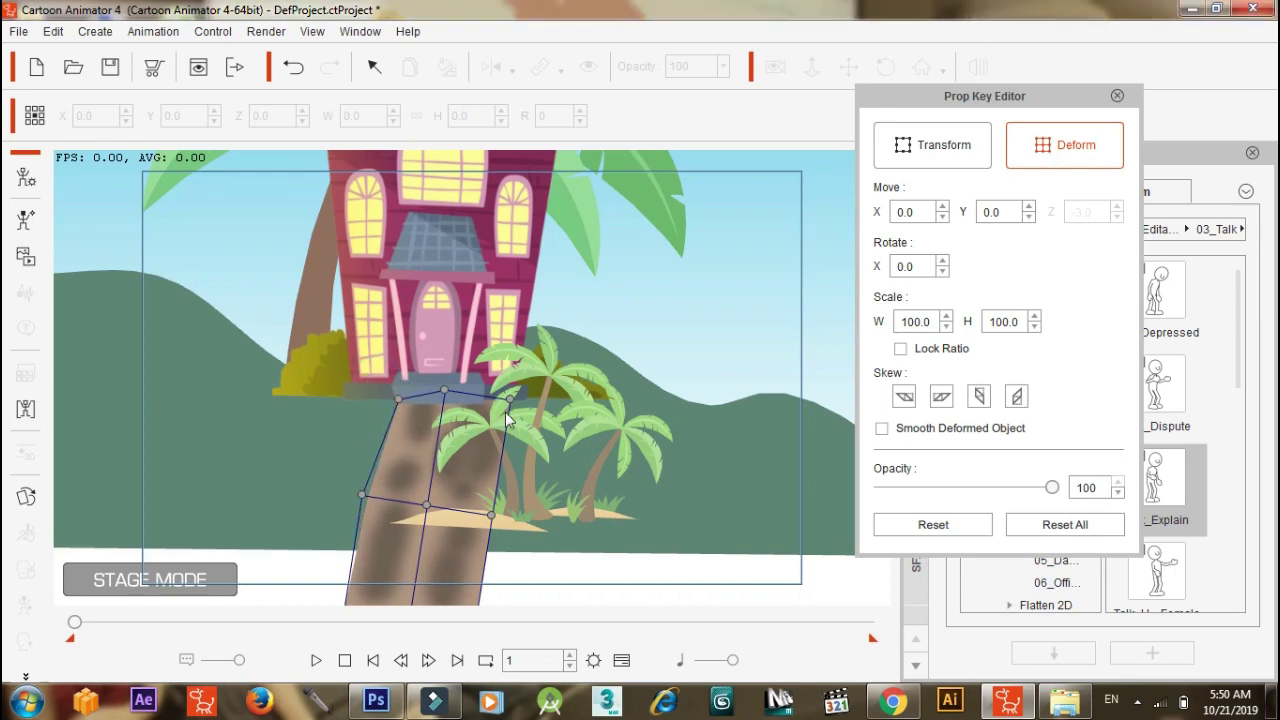
drag(510, 400, 487, 403)
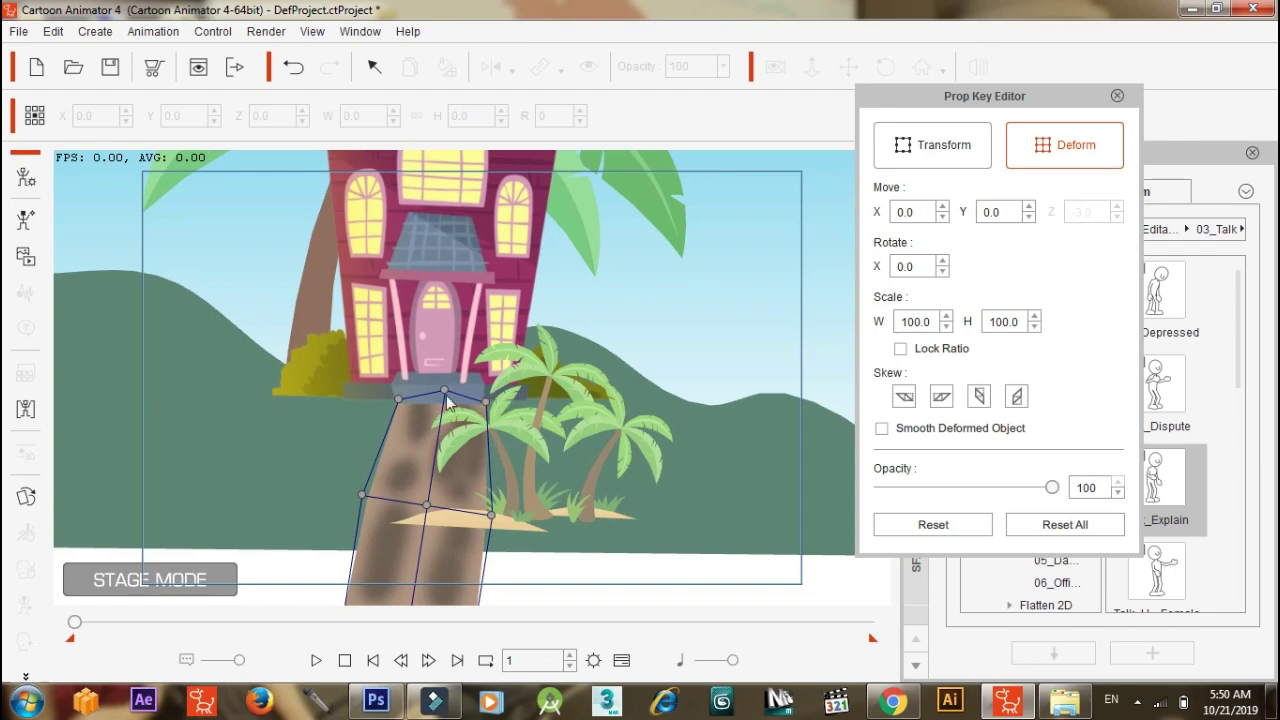
drag(396, 402, 392, 402)
drag(366, 495, 494, 472)
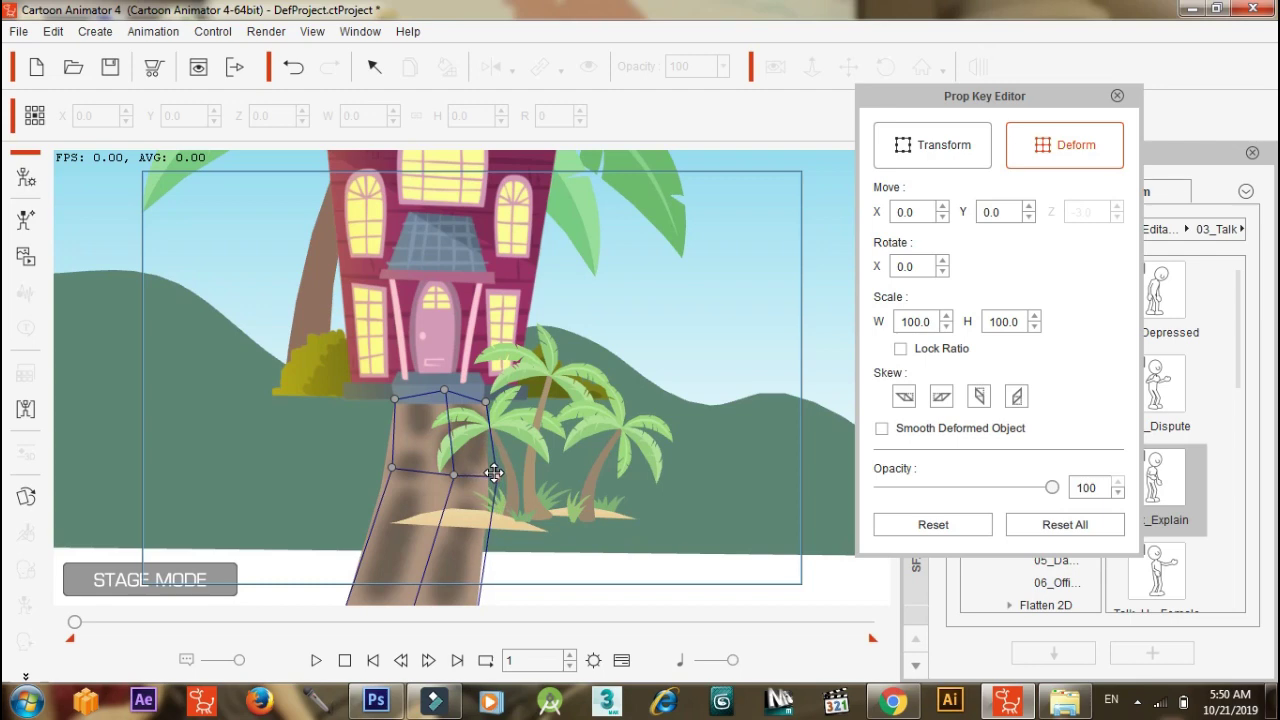
click(568, 570)
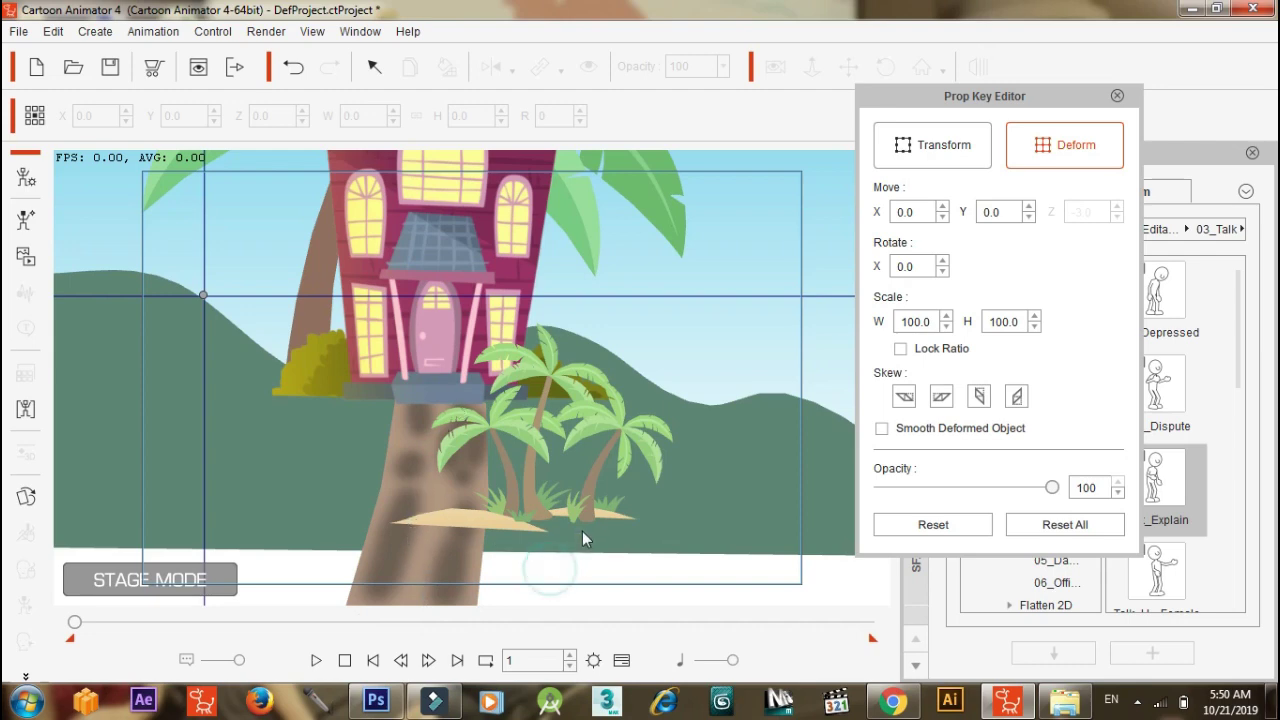
click(1117, 96)
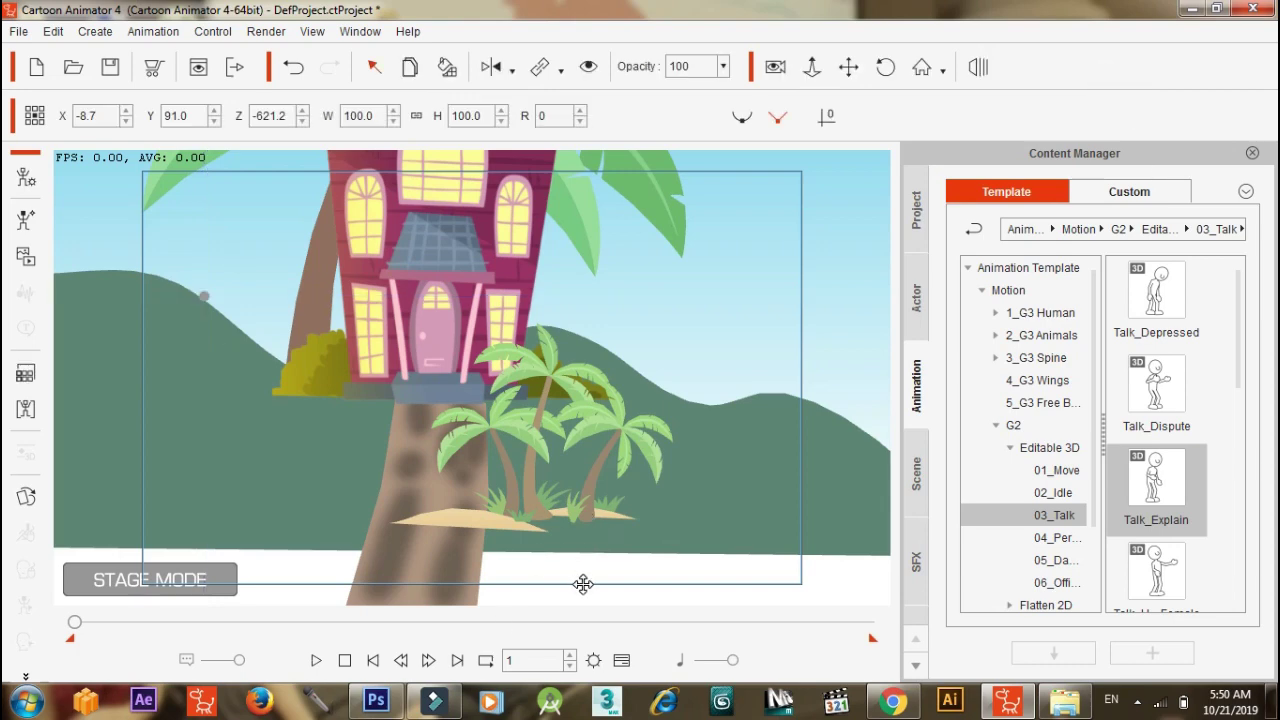
Select the brown path in front of the house and open its editing options.
key(m)
drag(583, 594, 596, 517)
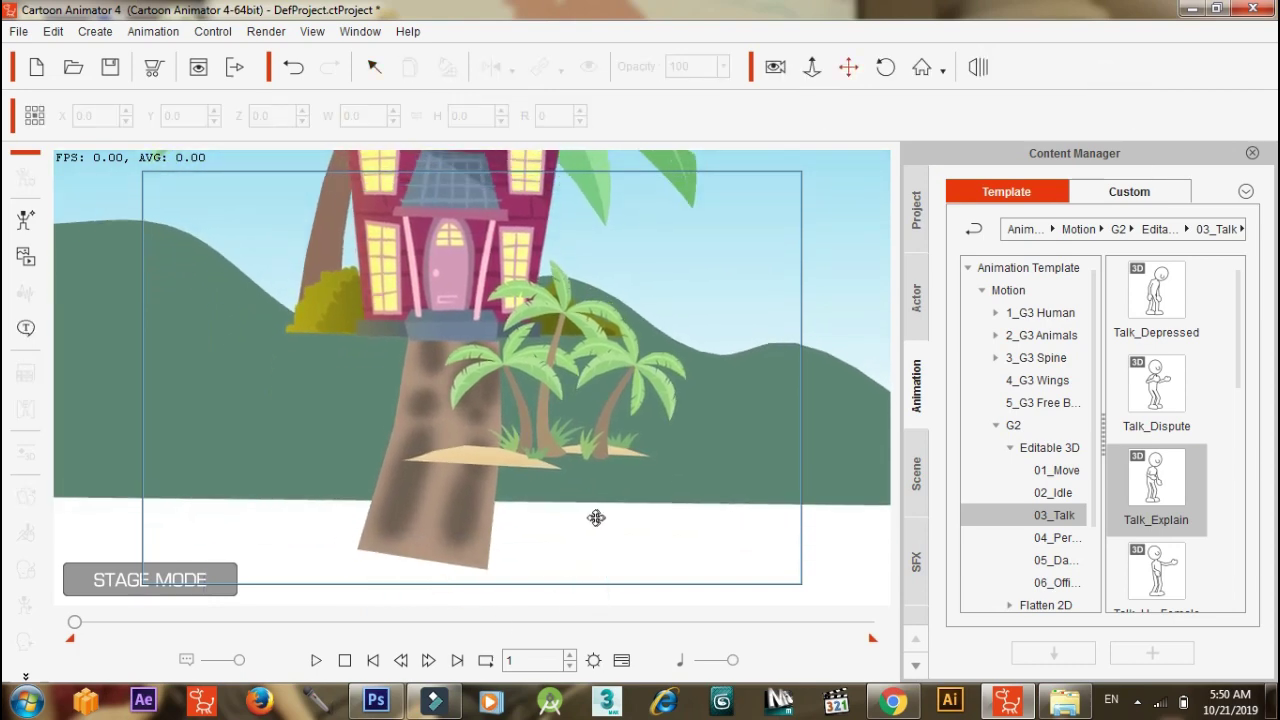
right_click(448, 488)
click(423, 478)
right_click(422, 479)
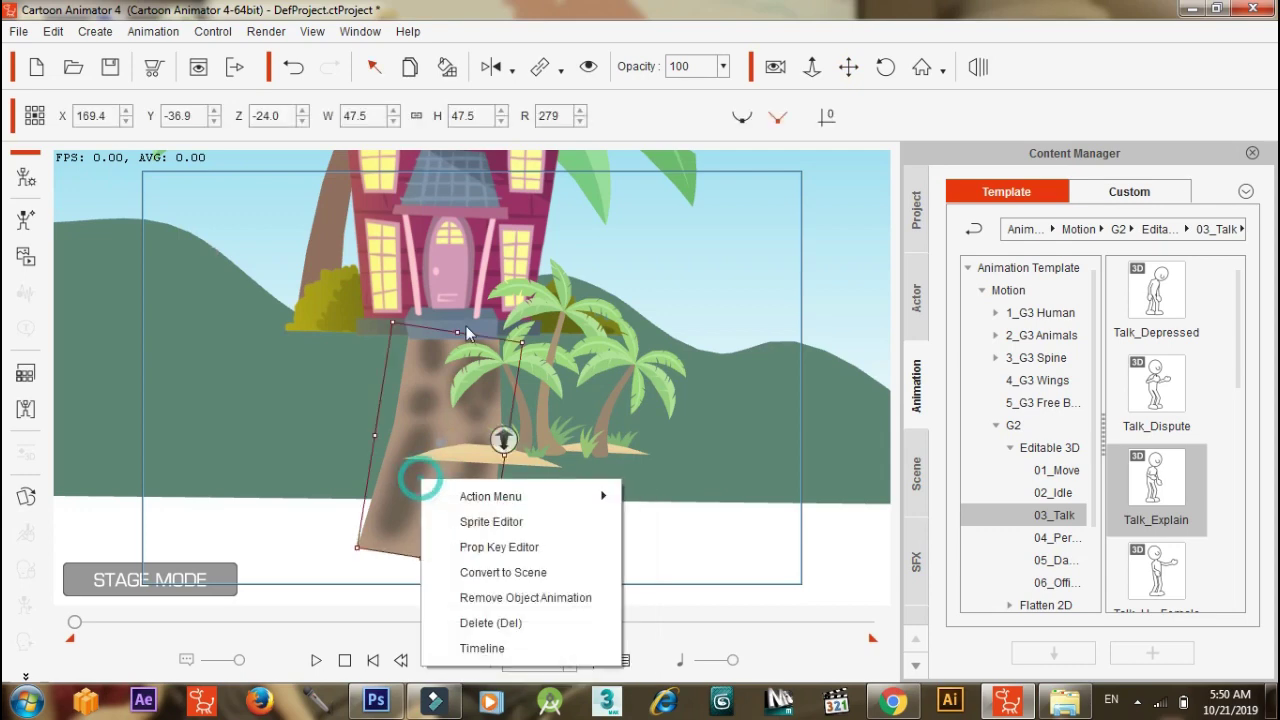